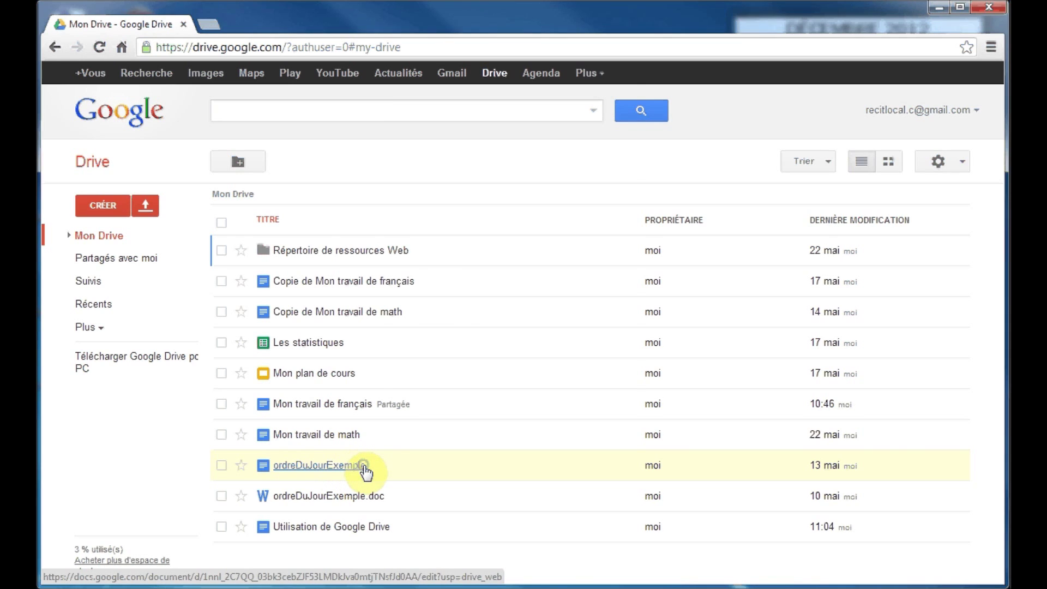
View the sharing settings of the ordreDuJourExemple document, then close them
right_click(365, 472)
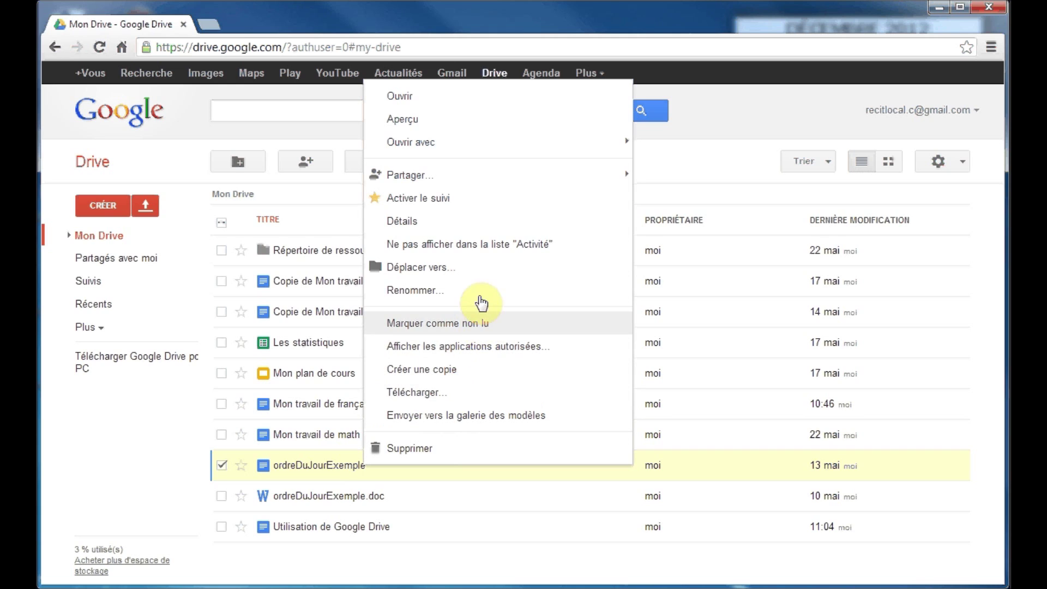
mouse_move(530, 183)
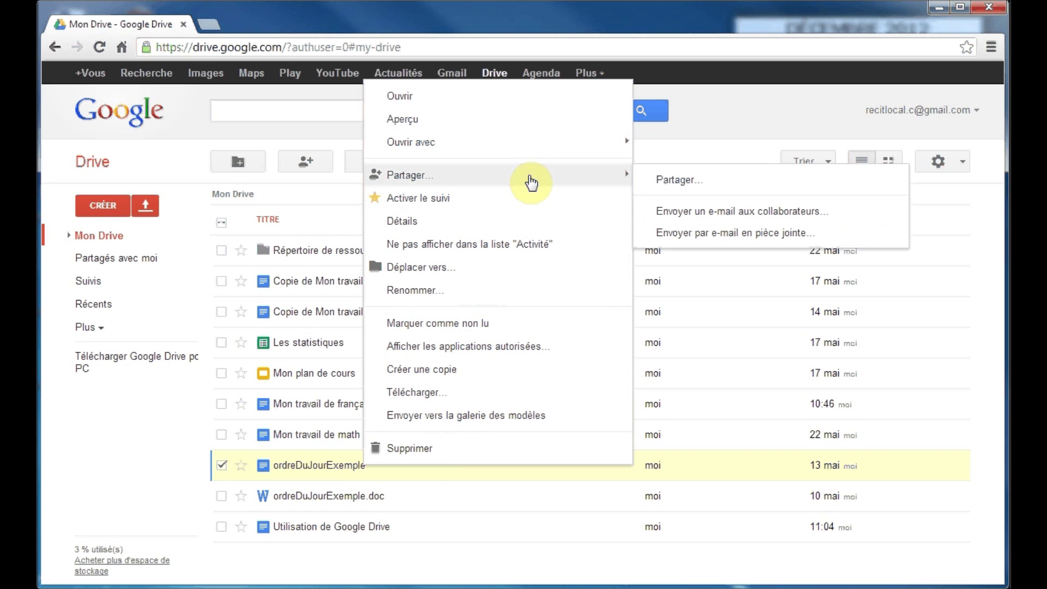
left_click(676, 182)
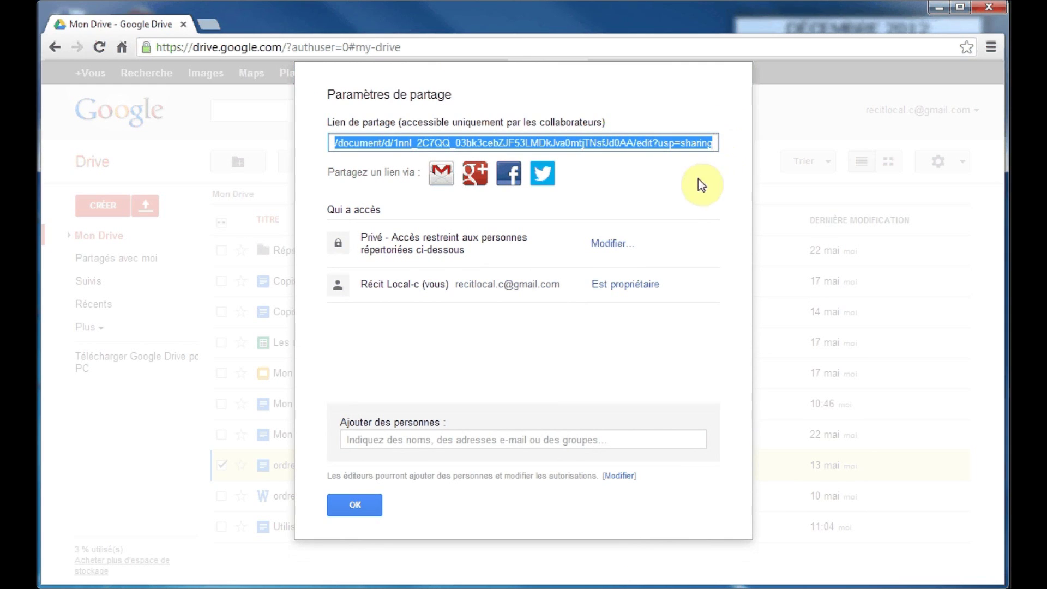
left_click(358, 507)
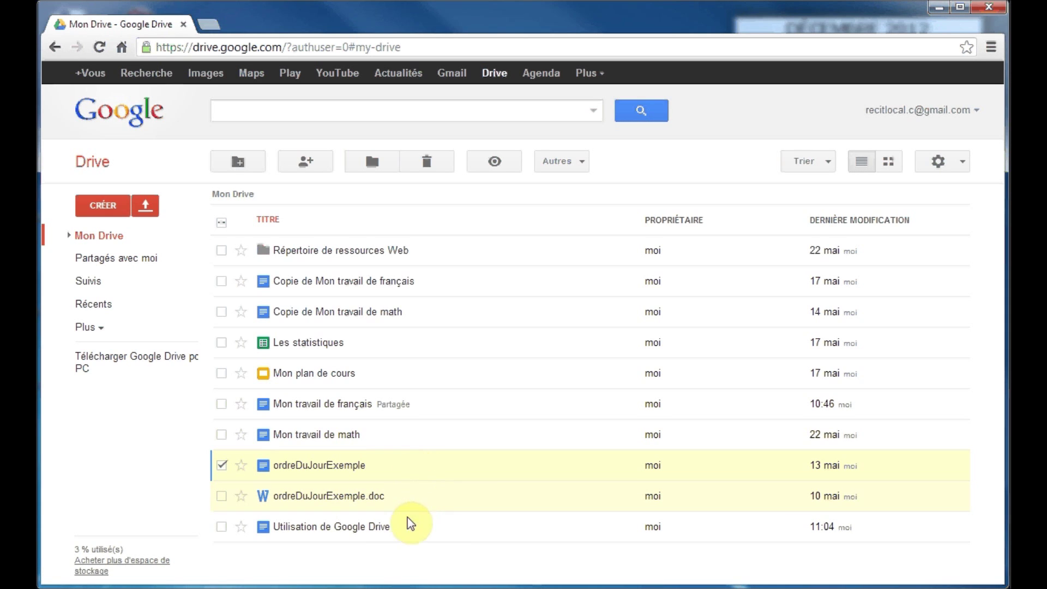
Open the document Utilisation de Google Drive and enter a collaborator's e-mail in its sharing settings with the Modification autorisée permission
left_click(346, 532)
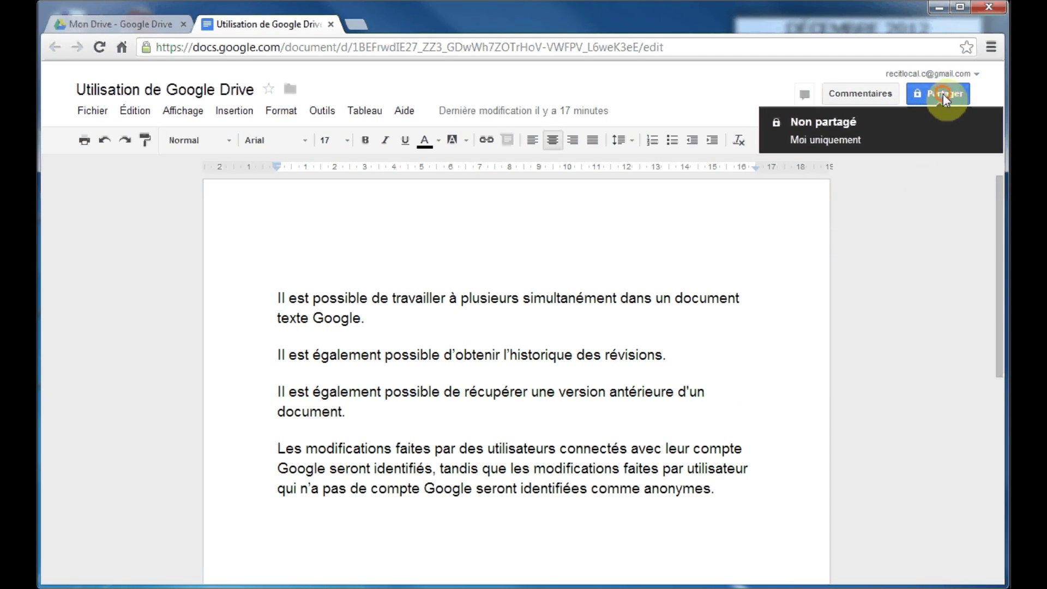
left_click(943, 94)
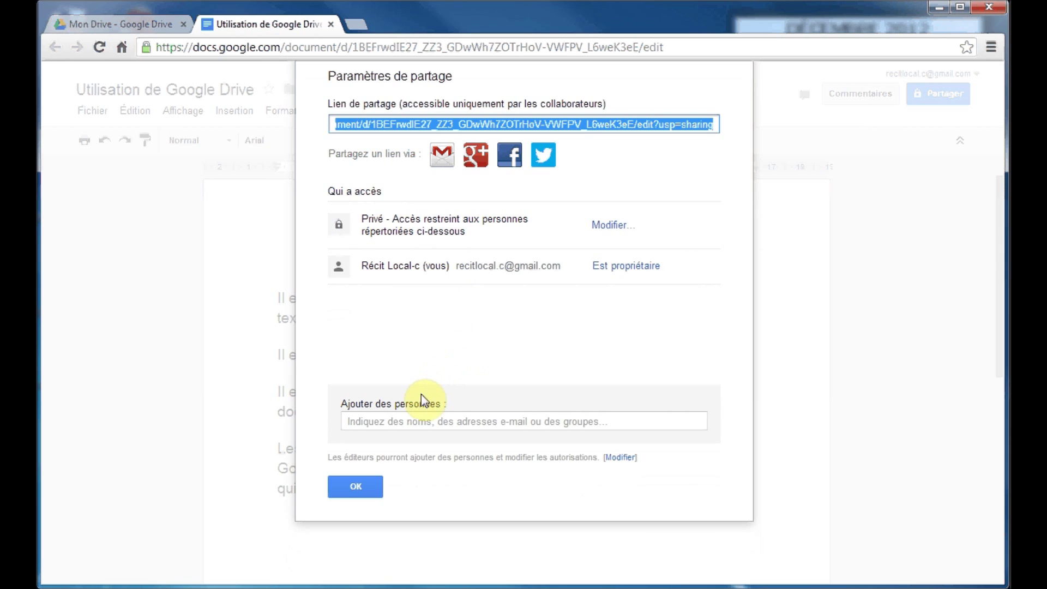
left_click(358, 422)
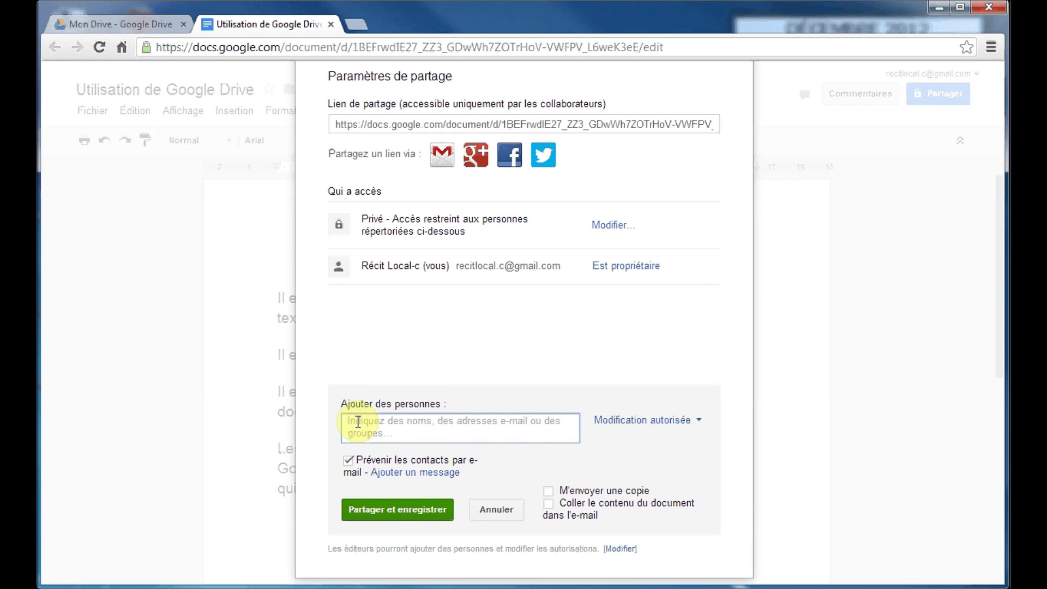
type("re")
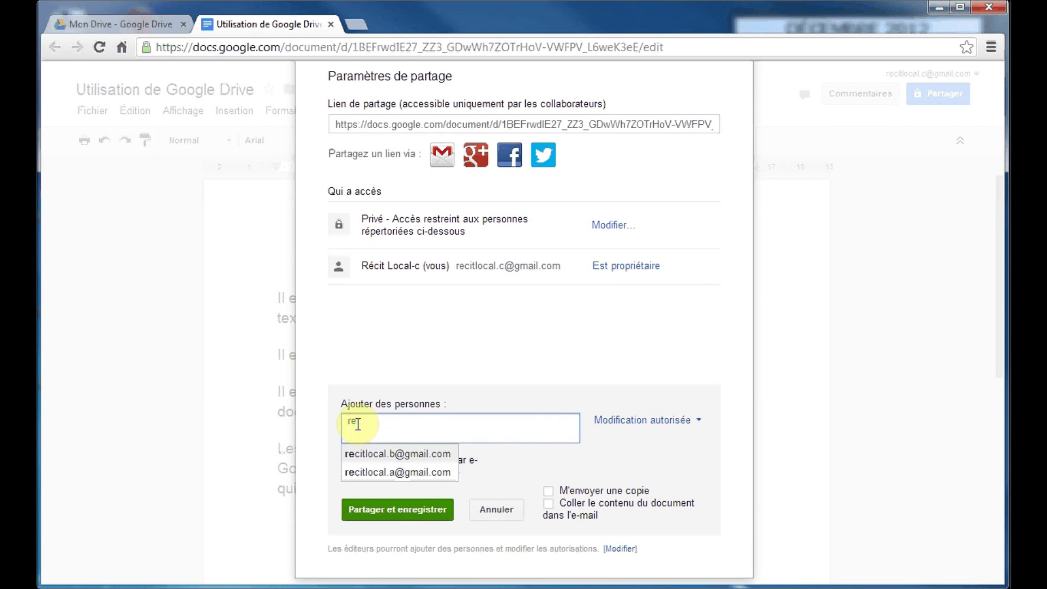
left_click(386, 456)
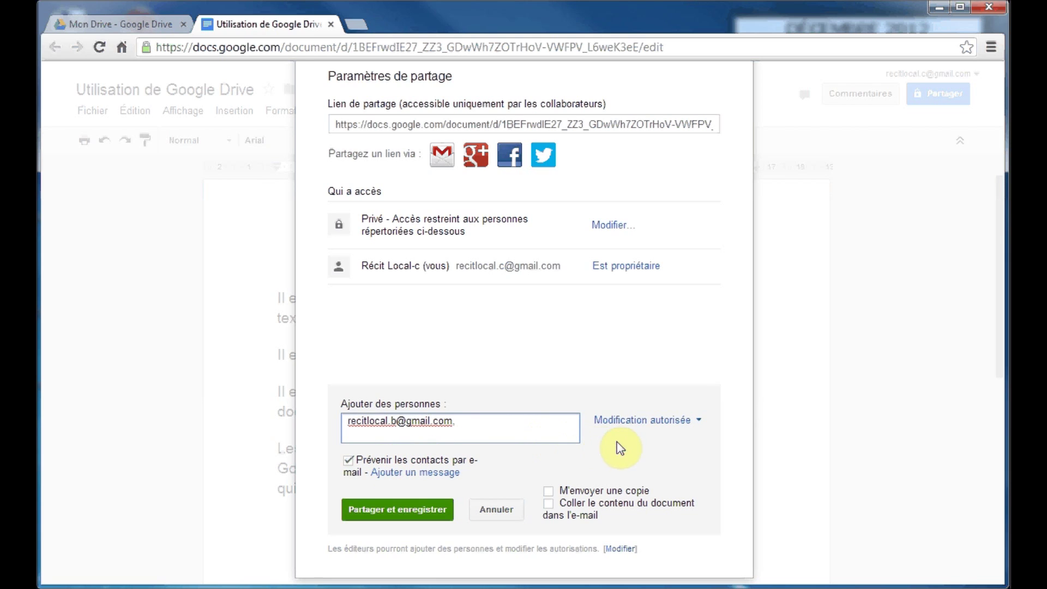
left_click(698, 422)
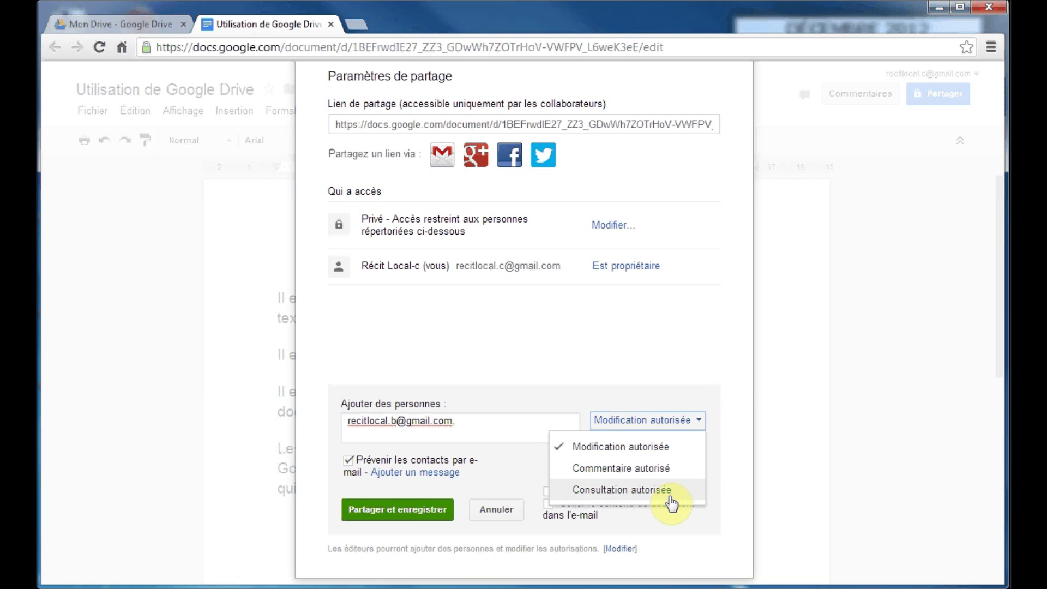
left_click(600, 447)
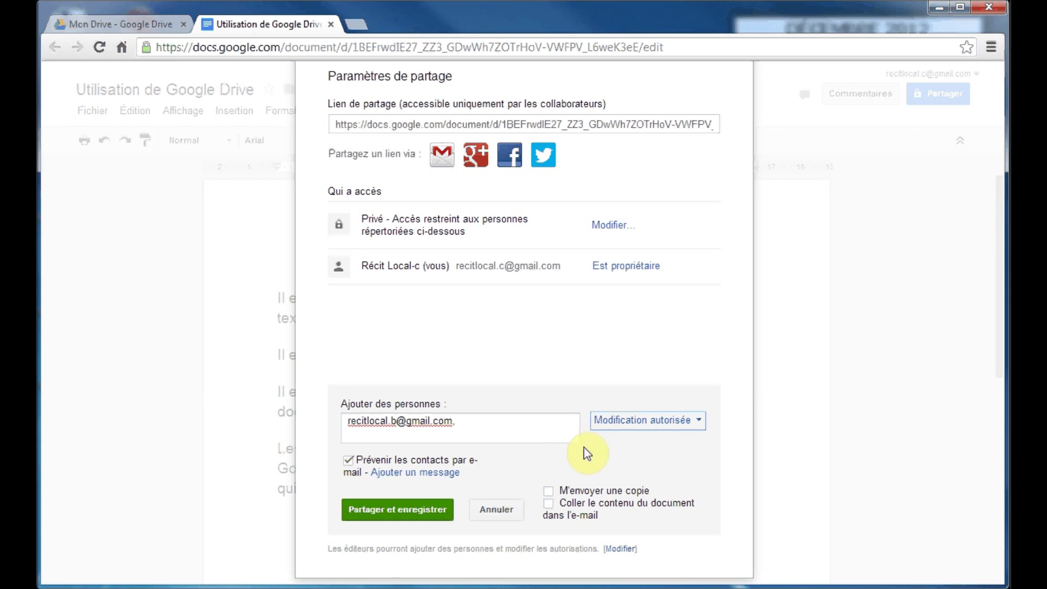
left_click(348, 461)
left_click(348, 463)
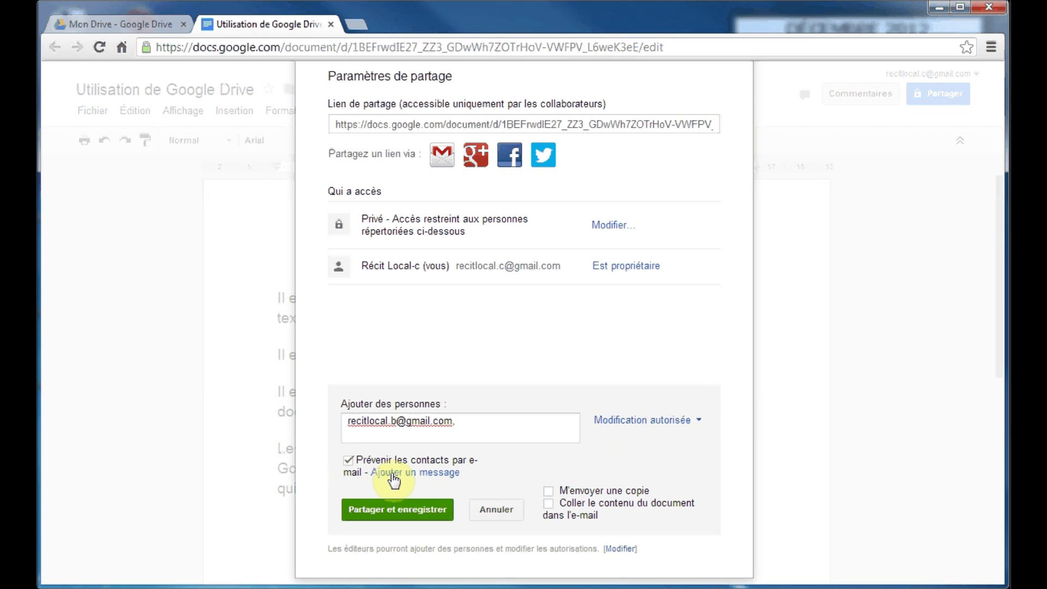
left_click(432, 473)
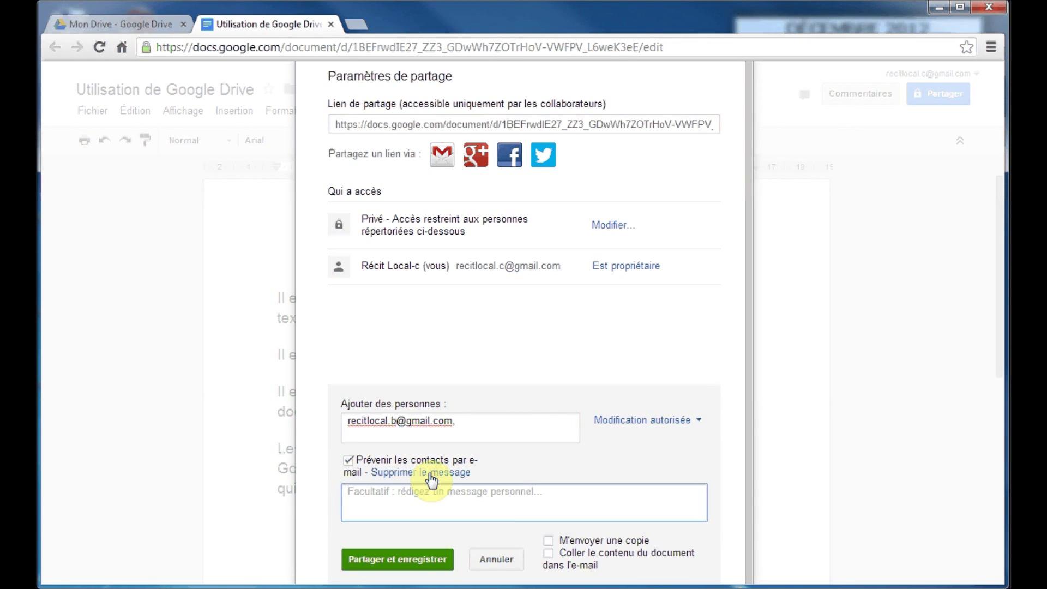
left_click(432, 473)
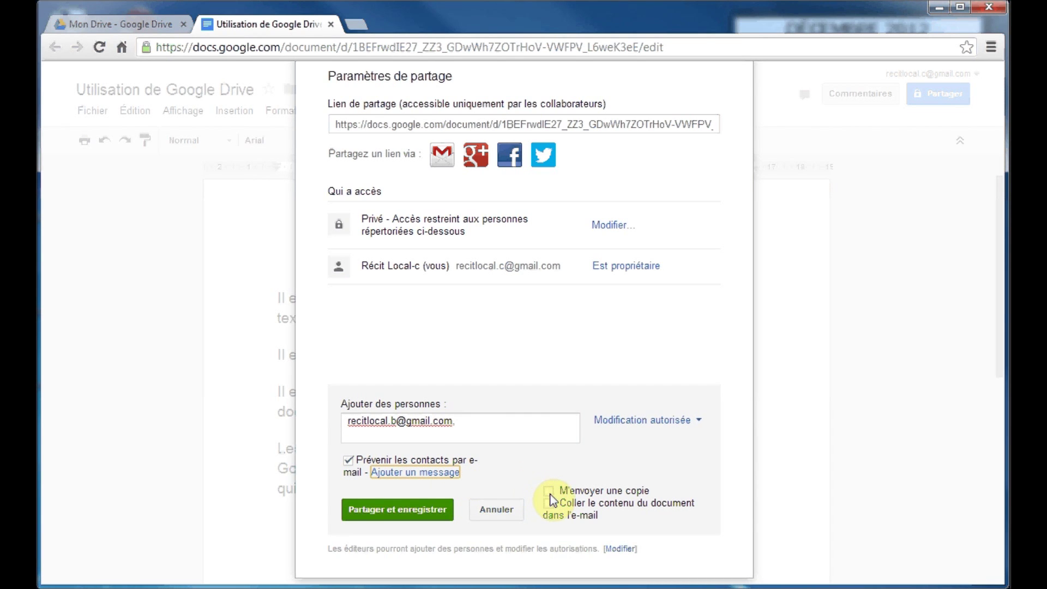
Set the invitation to send a copy to yourself and to paste the document's content into the e-mail
left_click(551, 494)
left_click(549, 505)
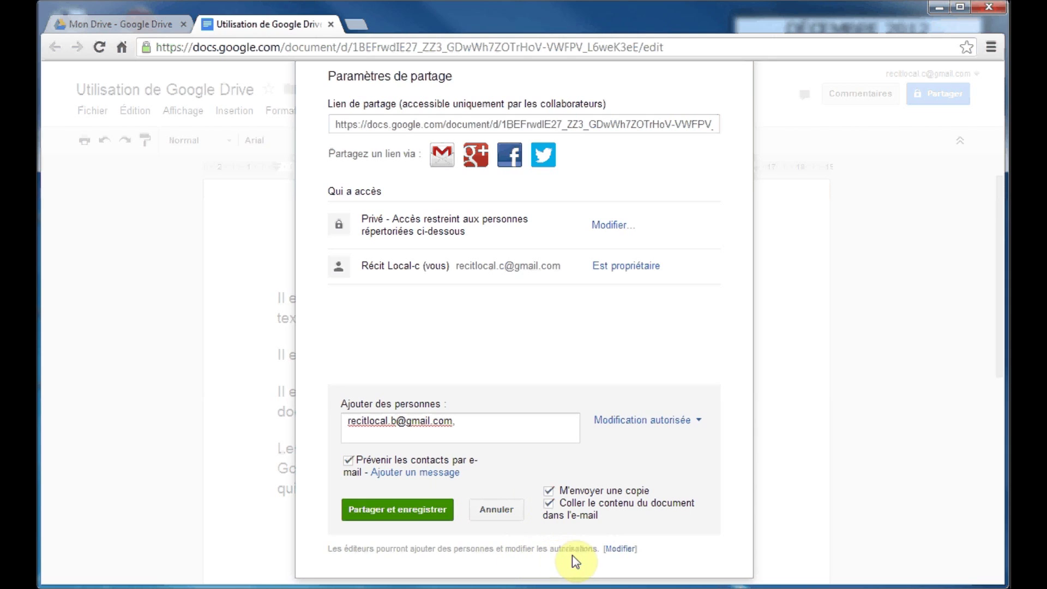
left_click(621, 549)
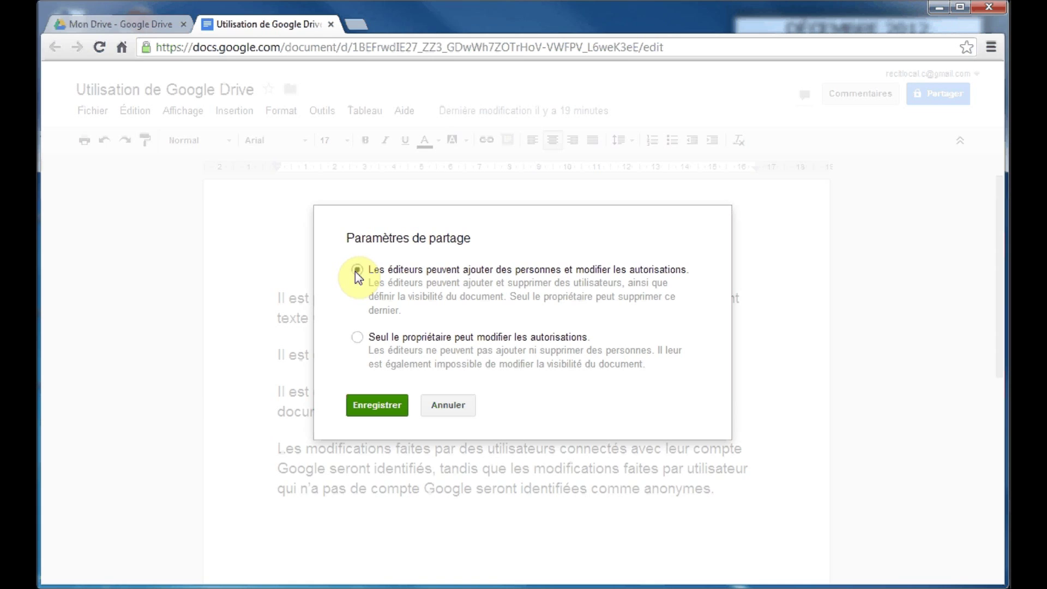
left_click(357, 338)
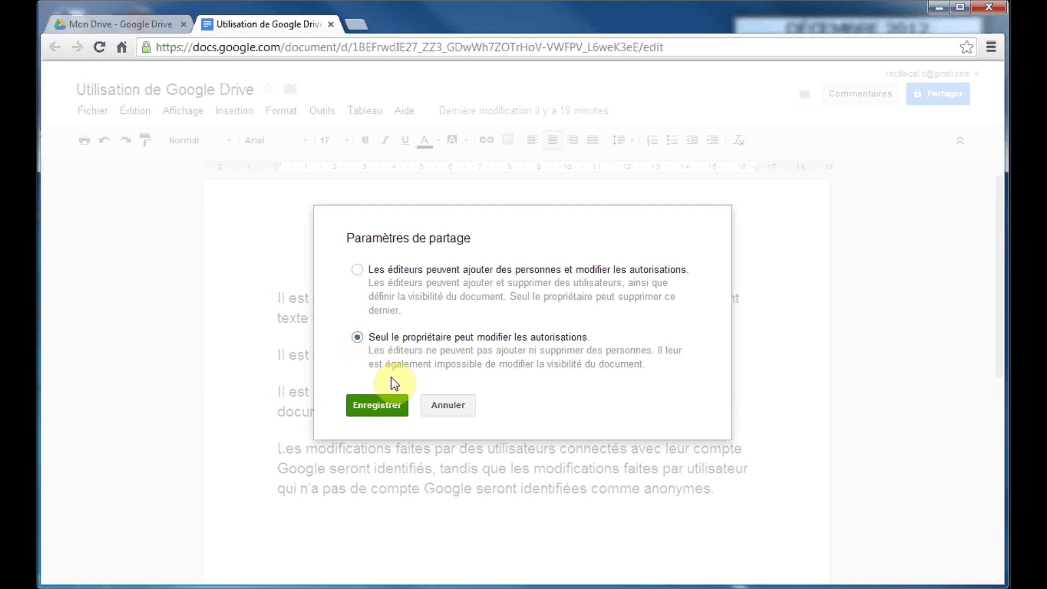
left_click(456, 409)
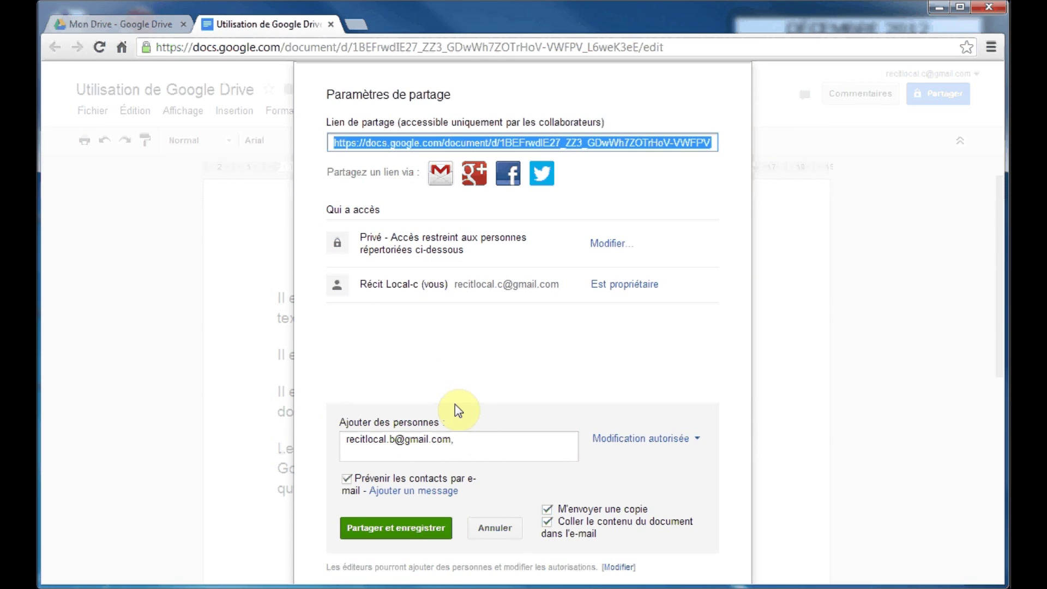
Share the document with the entered collaborator, save, and close the sharing settings
left_click(393, 529)
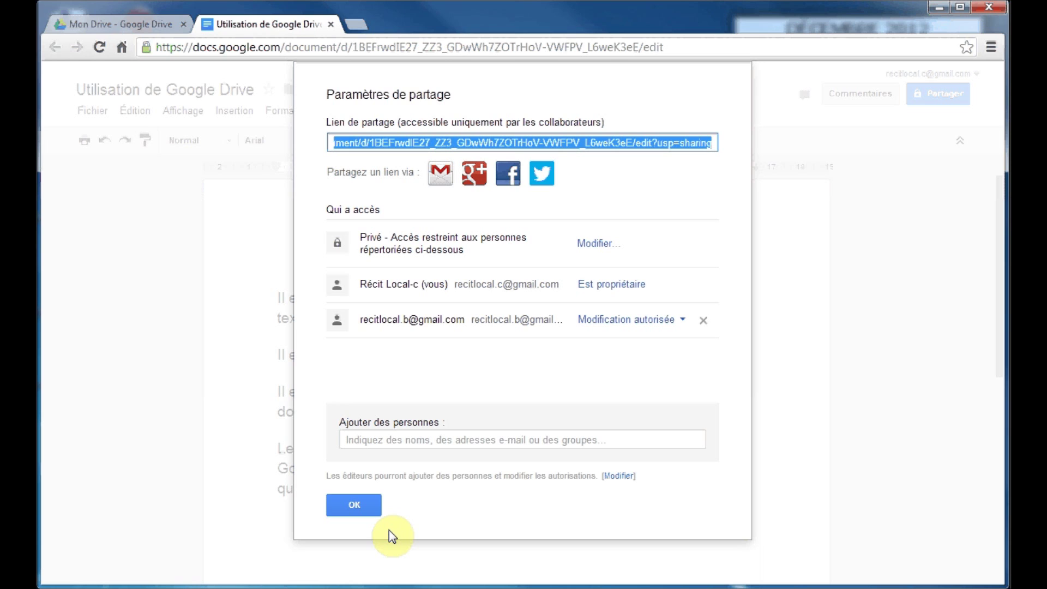
left_click(354, 506)
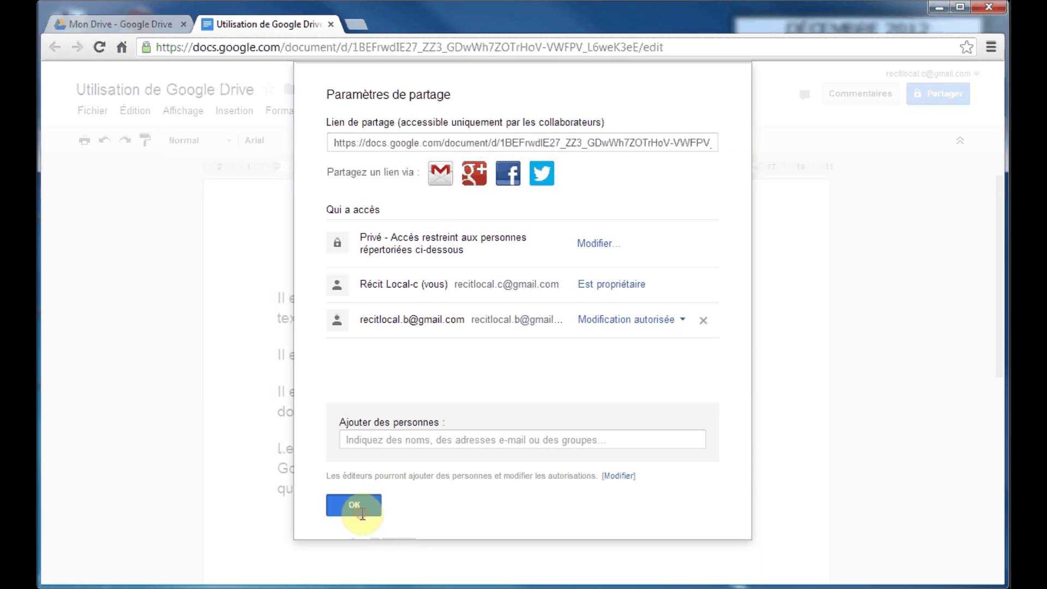
Add the centred title "Mon titre" followed by a row of dots on the empty line above the first paragraph
double_click(529, 261)
type("Mon titre................")
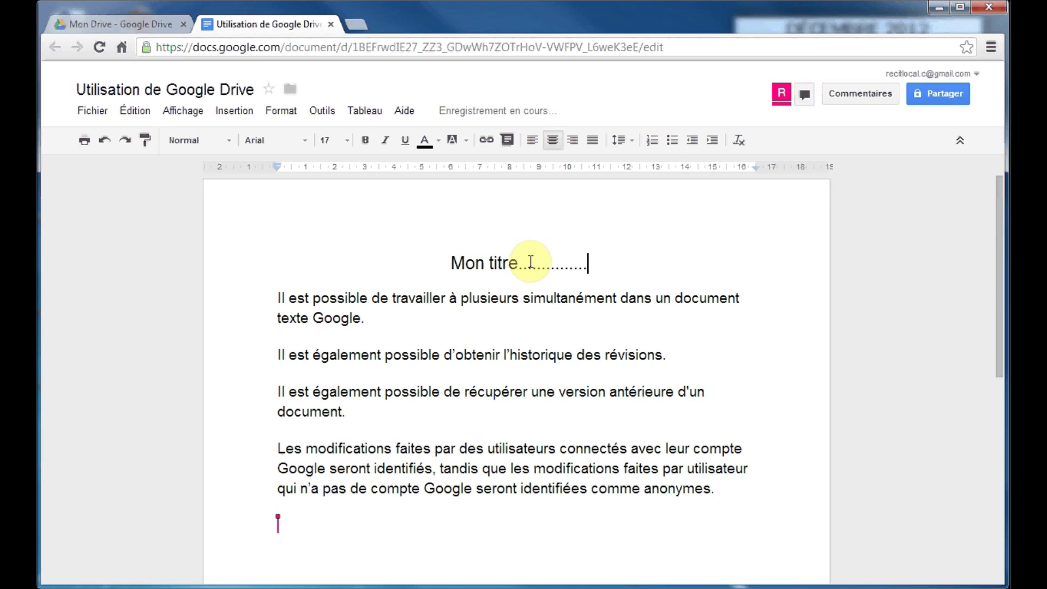
type("...")
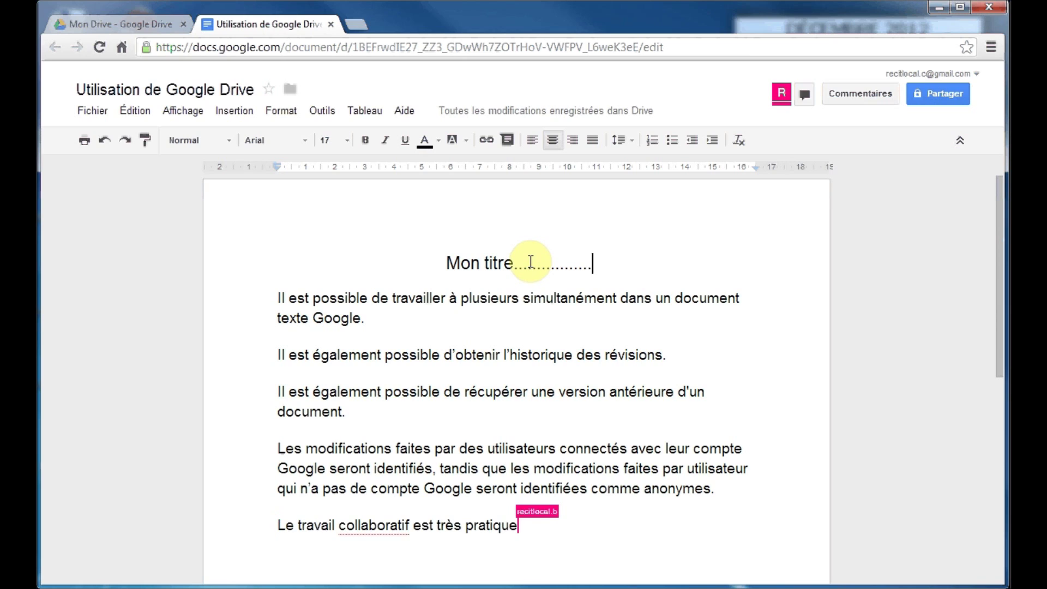
type("..")
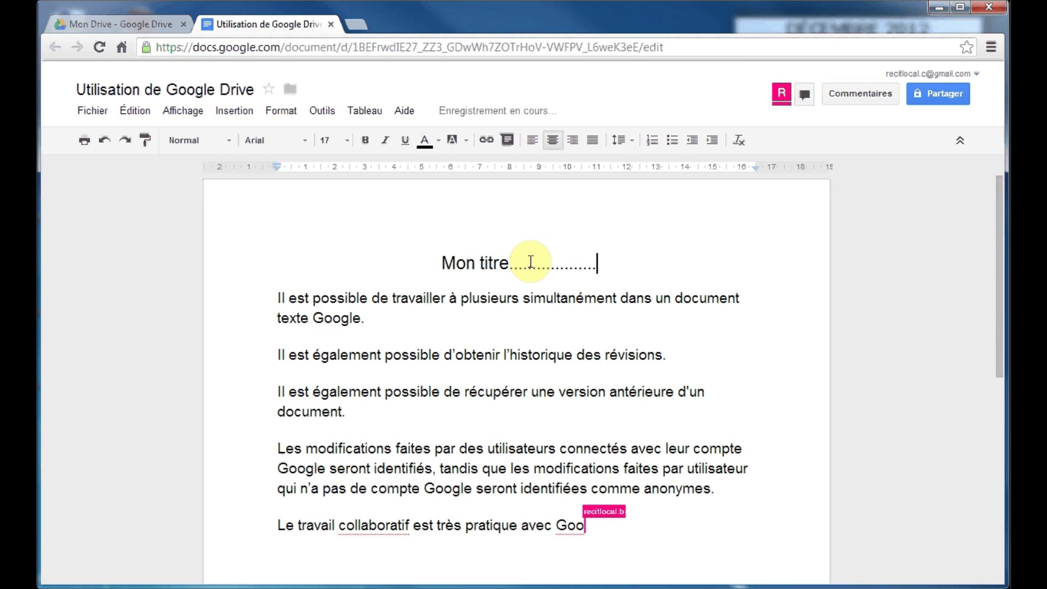
type(".")
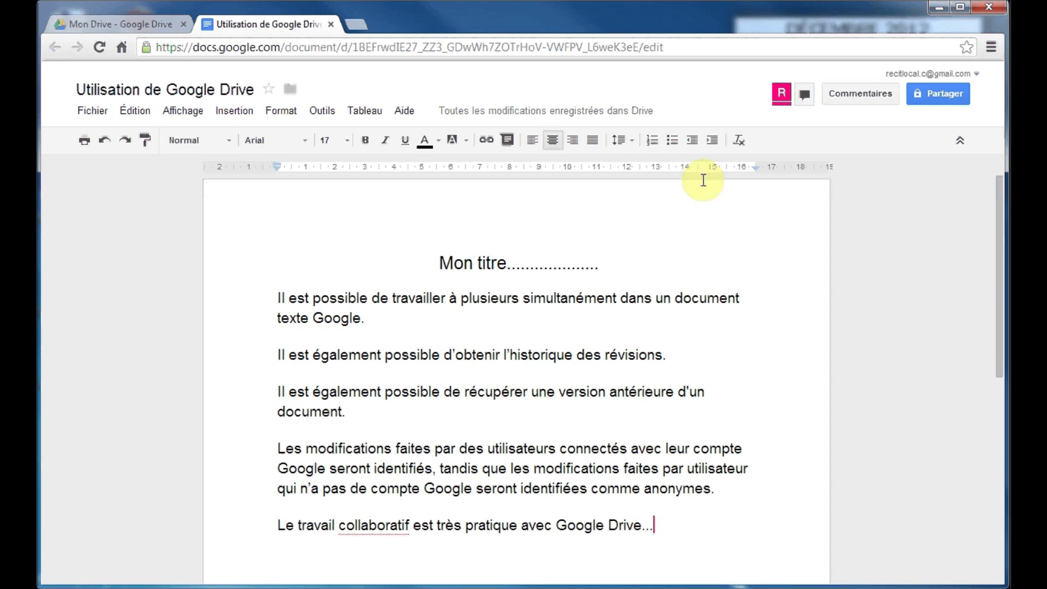
Check the collaborator's access in the document's sharing settings, then close them
left_click(782, 97)
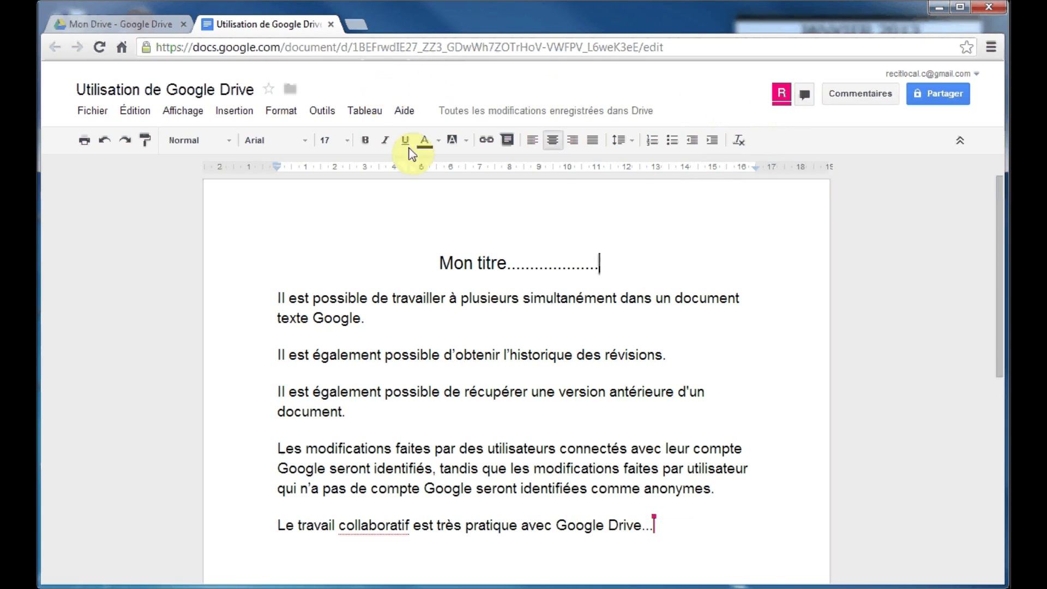
left_click(934, 94)
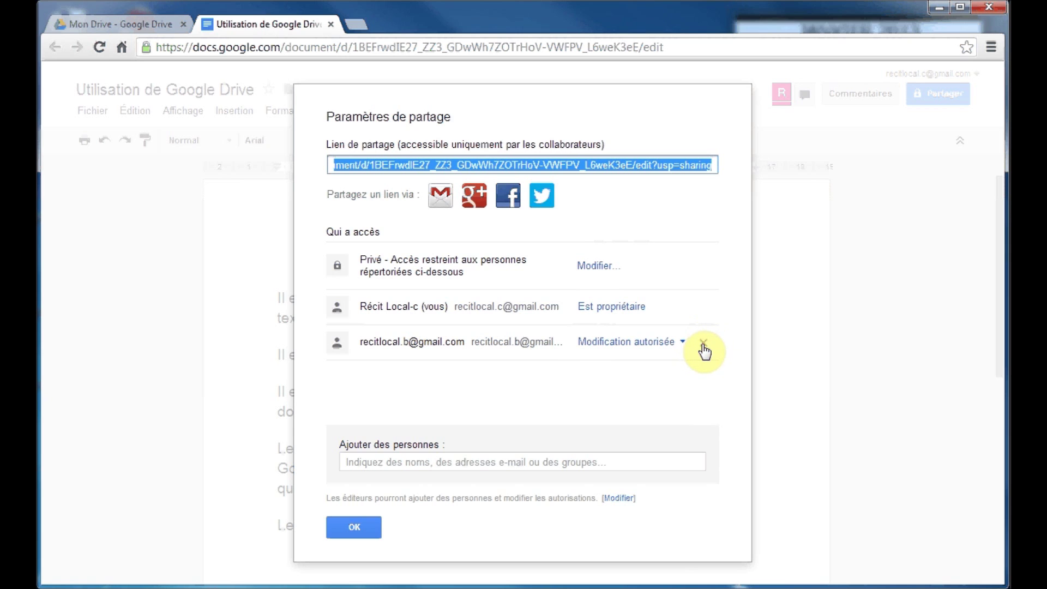
left_click(373, 529)
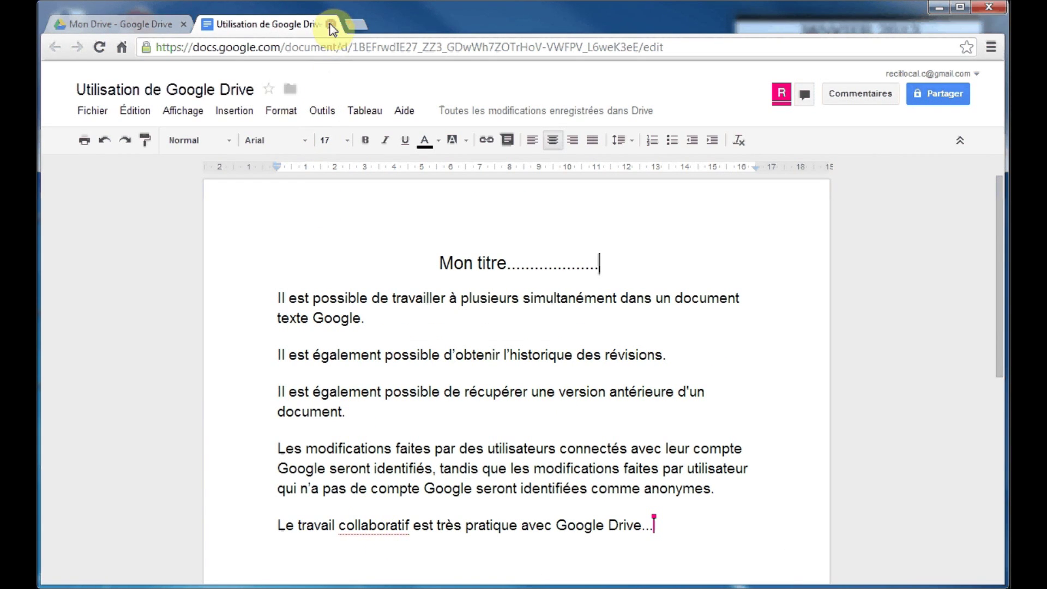
Close the Utilisation de Google Drive document and create a new text document from Mon Drive
left_click(332, 25)
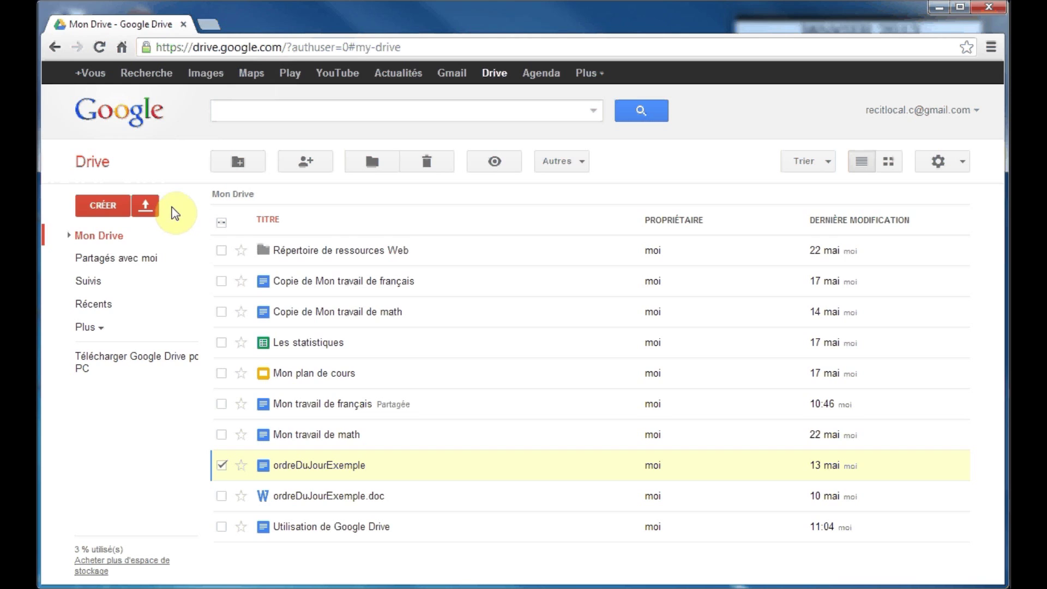
left_click(111, 210)
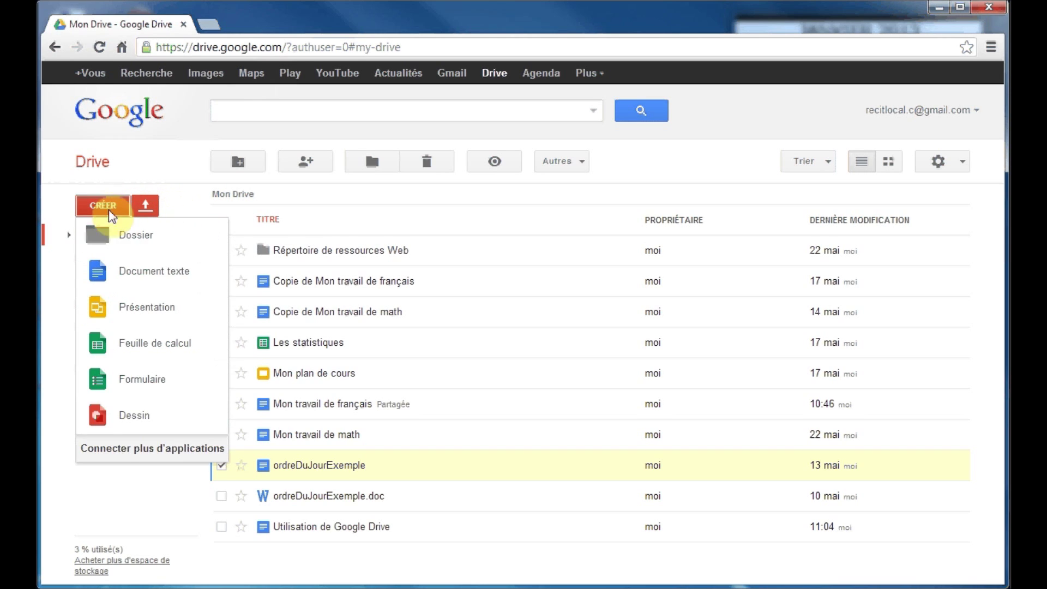
left_click(172, 278)
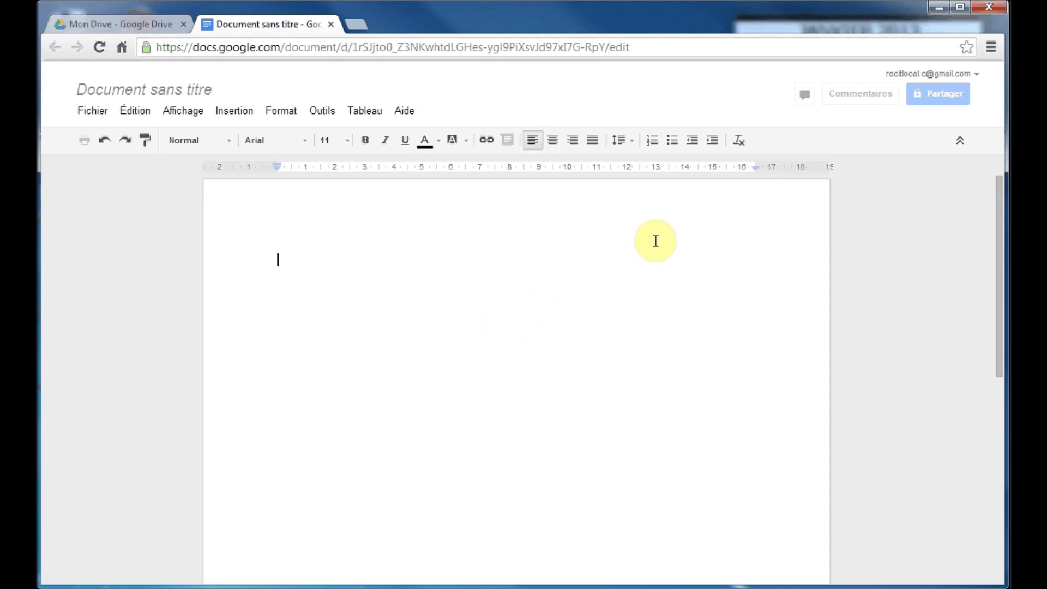
Start sharing the new document, keeping the name Document sans titre, and open its visibility options
left_click(930, 105)
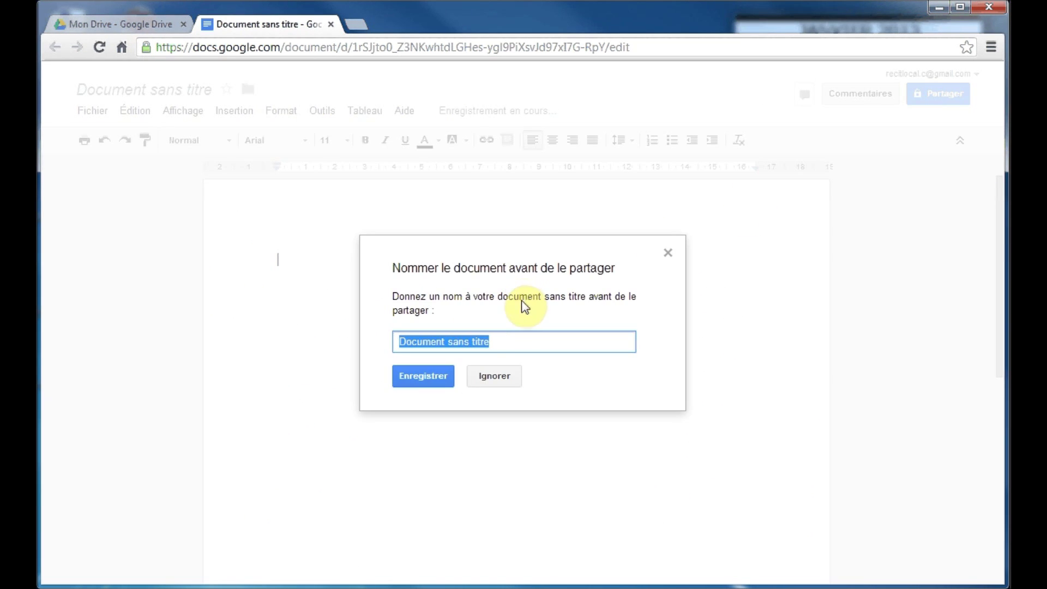
left_click(440, 375)
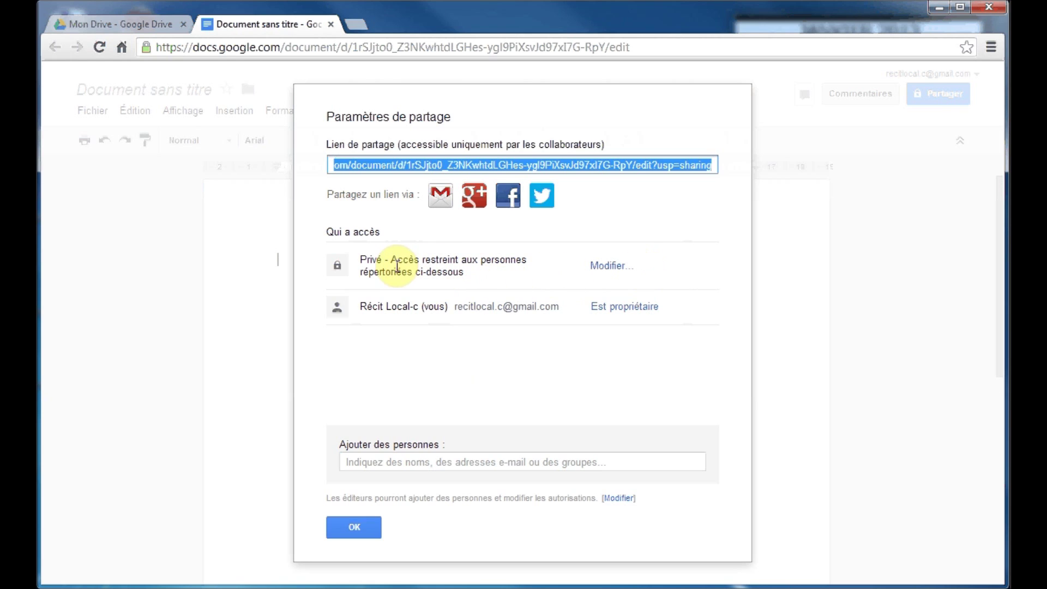
double_click(372, 260)
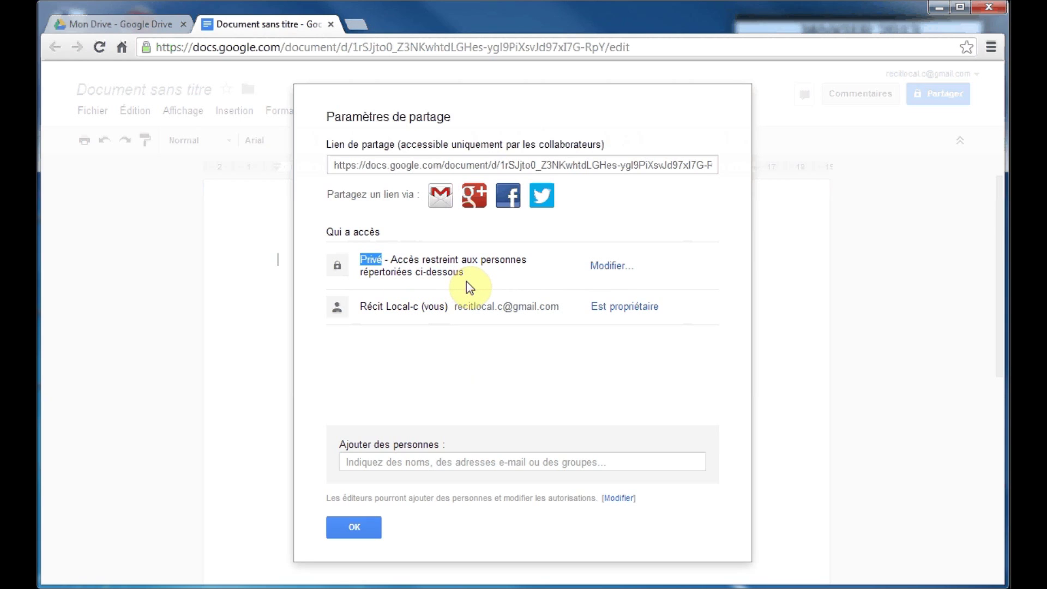
left_click(602, 267)
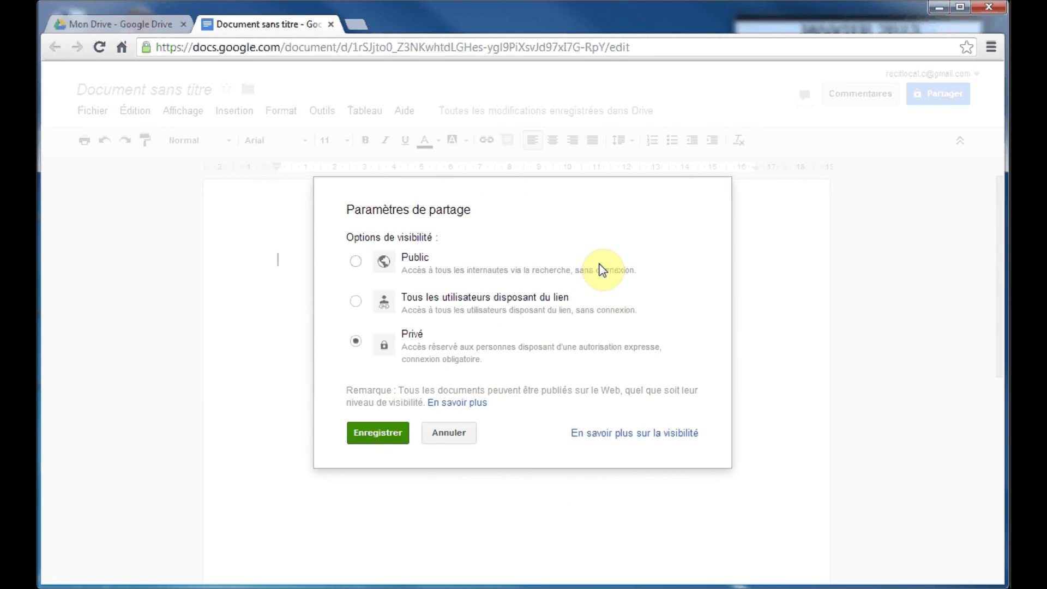
Set the document's visibility to Tous les utilisateurs disposant du lien with Modification autorisée access, and save
left_click(358, 302)
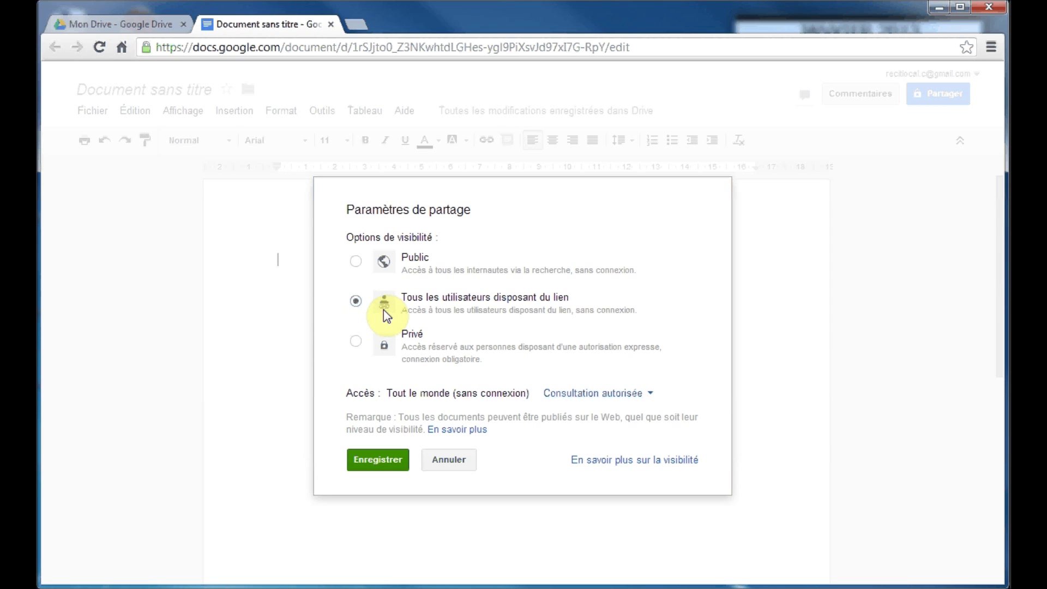
left_click(658, 400)
left_click(657, 327)
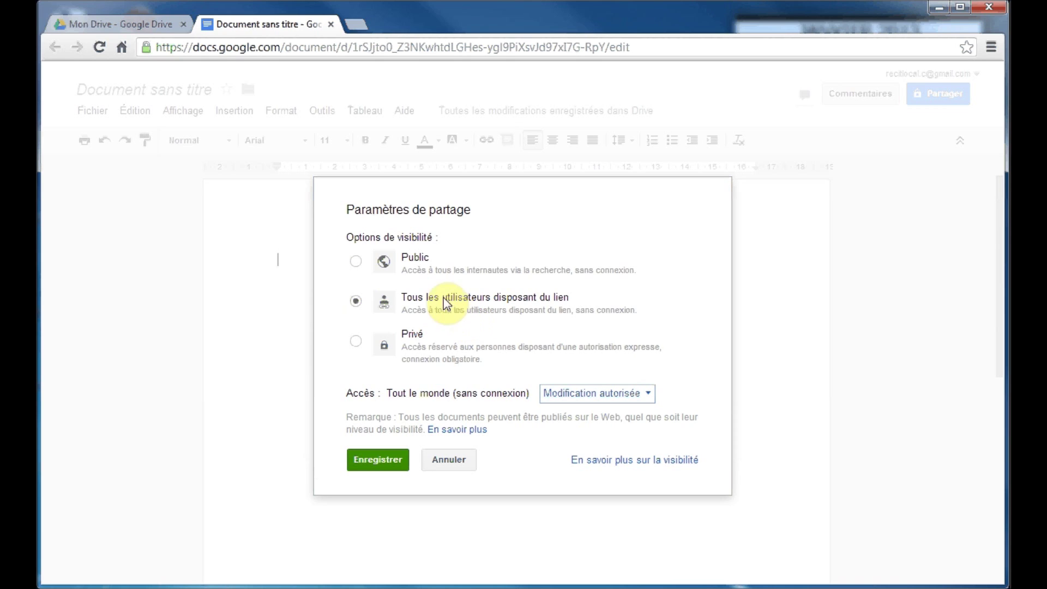
left_click(351, 261)
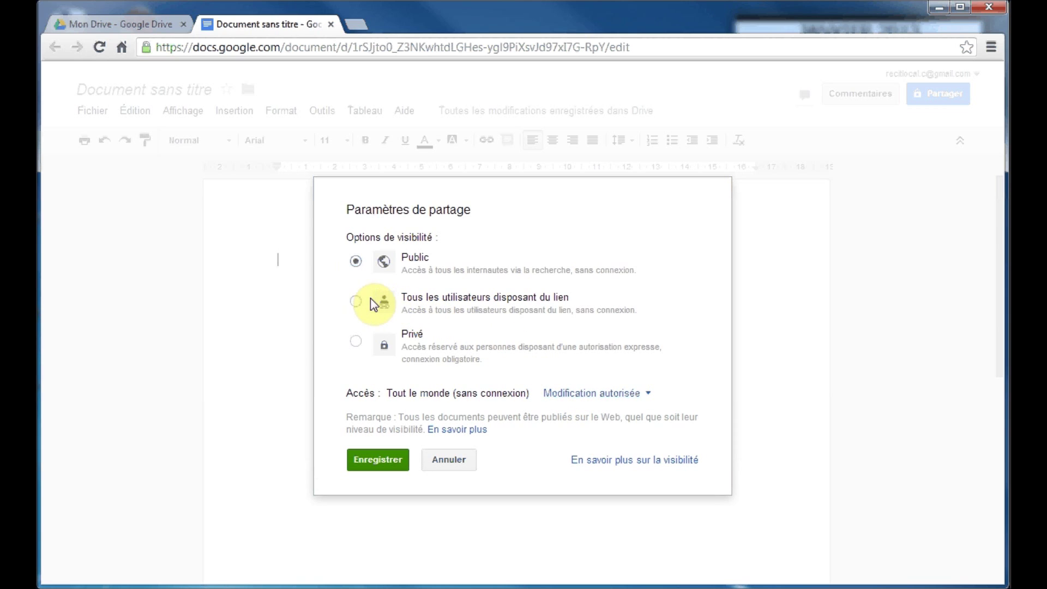
left_click(356, 300)
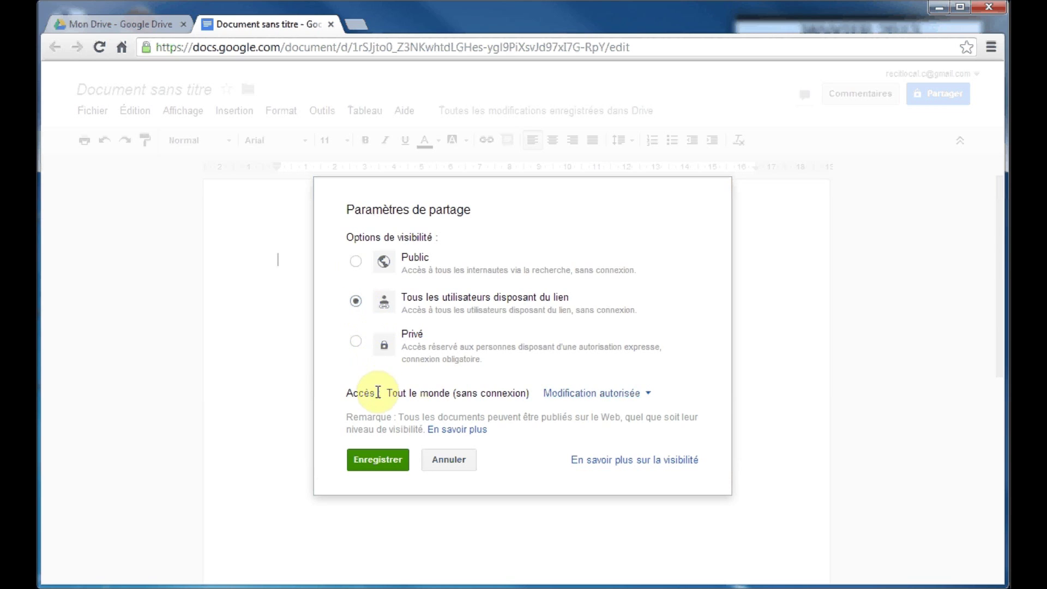
left_click(384, 469)
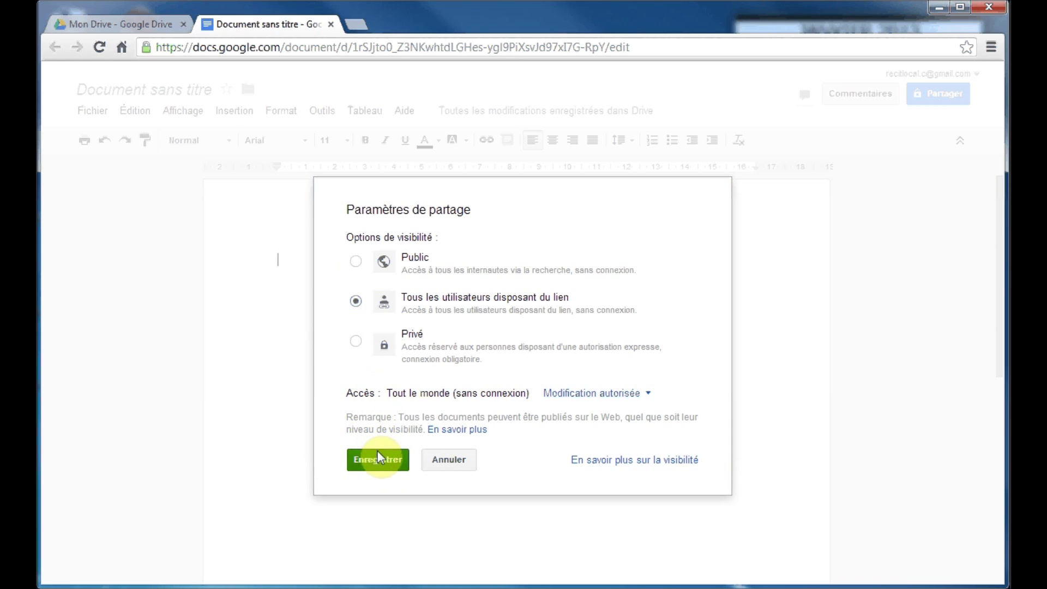
left_click(385, 457)
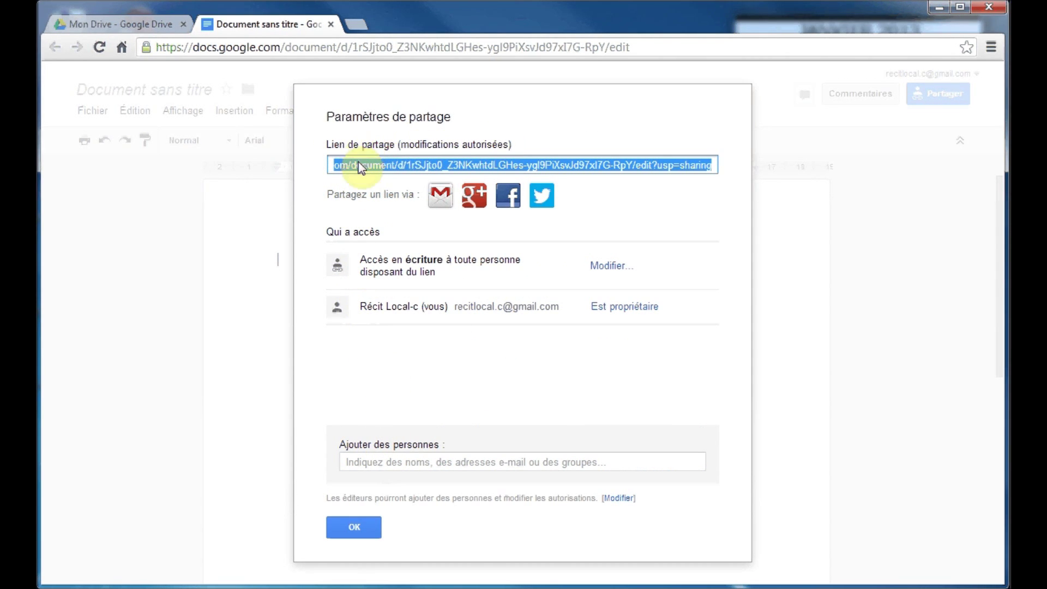
Copy the document's sharing link, then close the sharing settings and the document
right_click(640, 170)
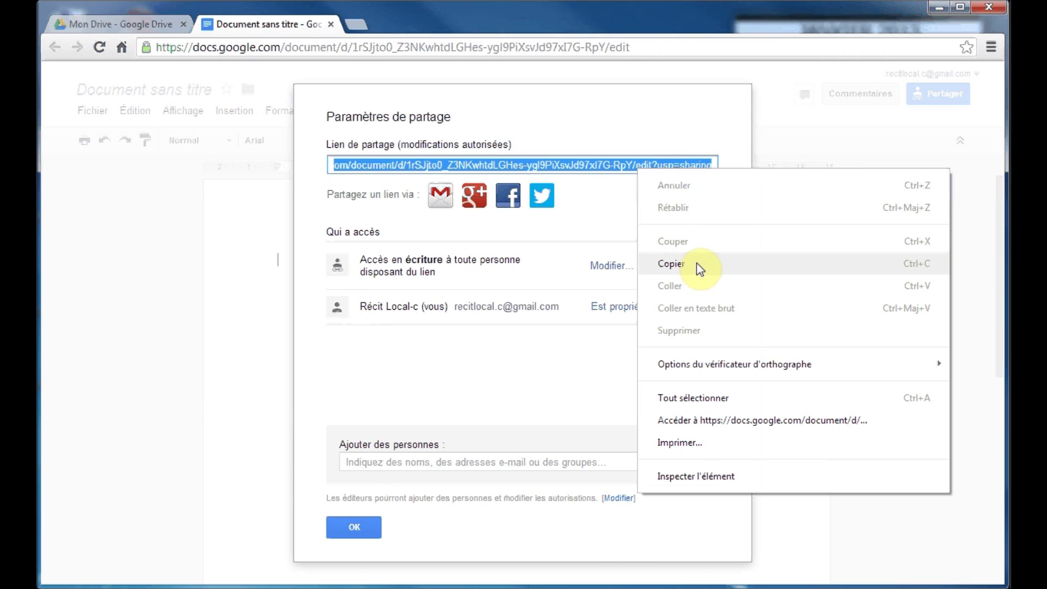
left_click(675, 265)
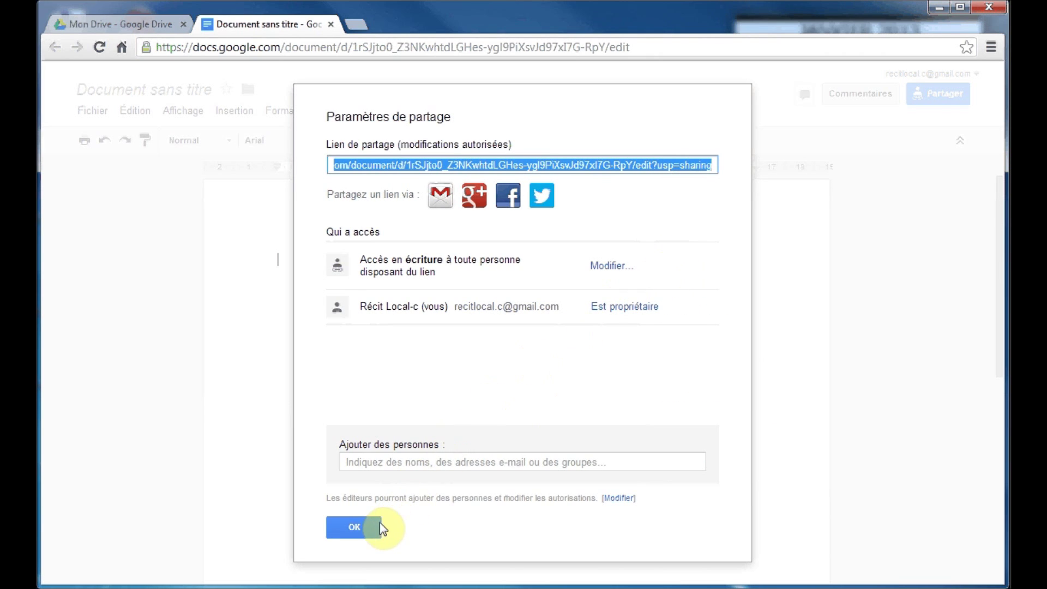
left_click(359, 525)
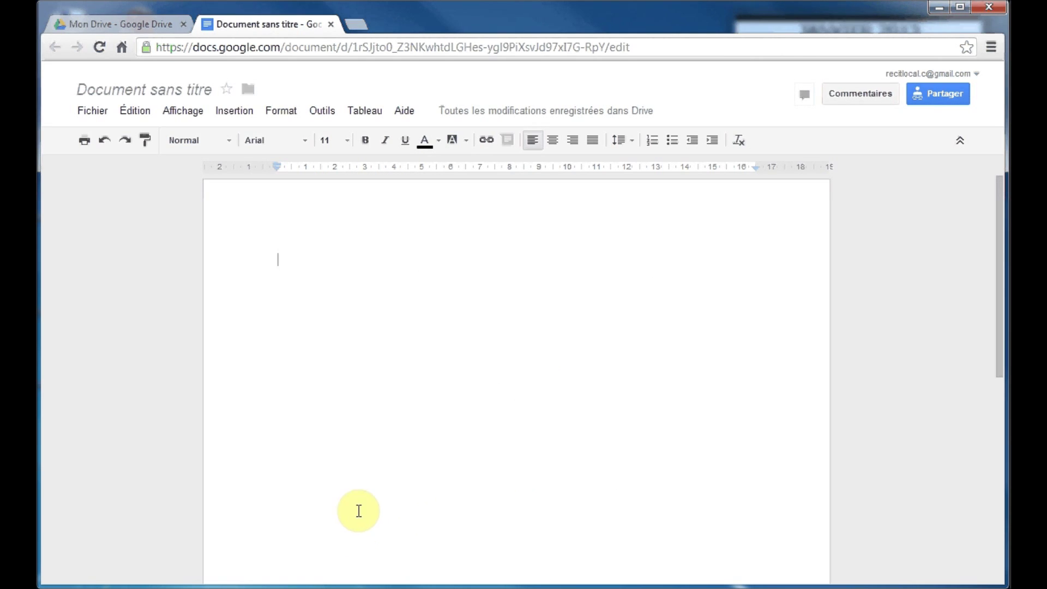
left_click(331, 25)
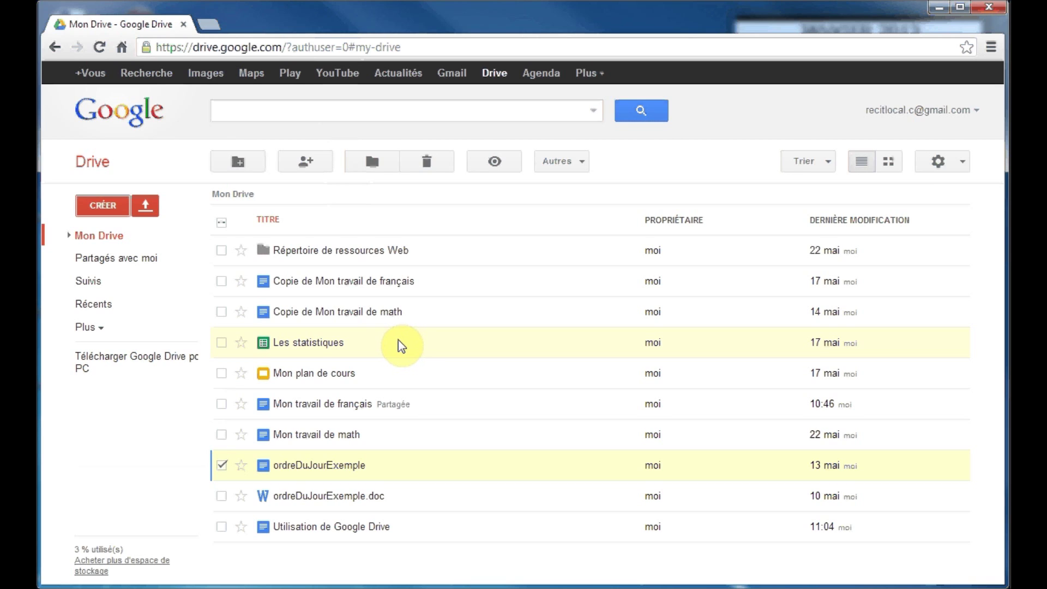
Examine the format, recipient, subject and message options for e-mailing Les statistiques as an attachment, and cancel without sending
right_click(326, 344)
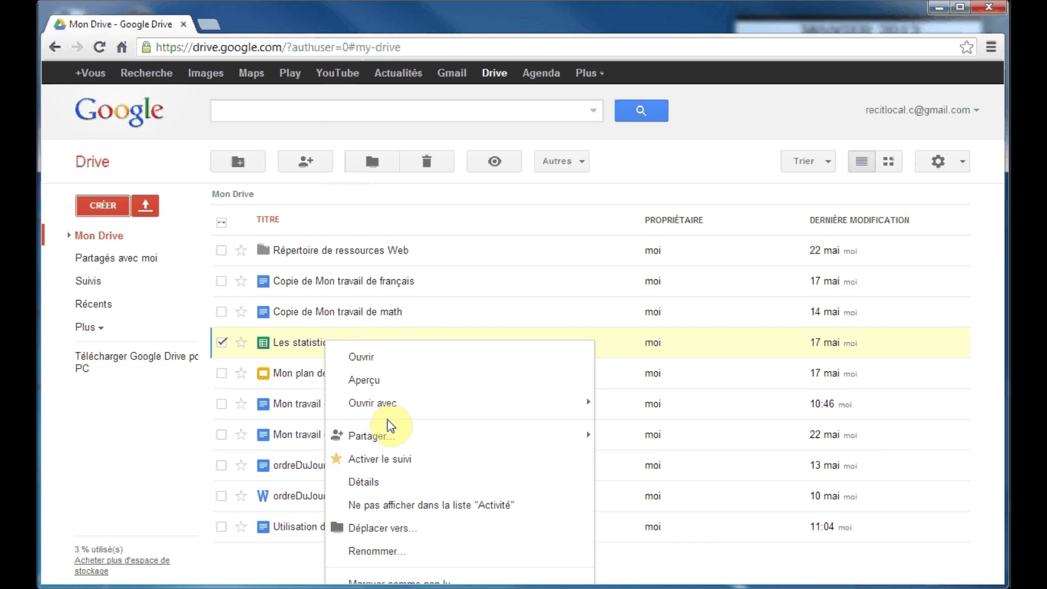
mouse_move(592, 434)
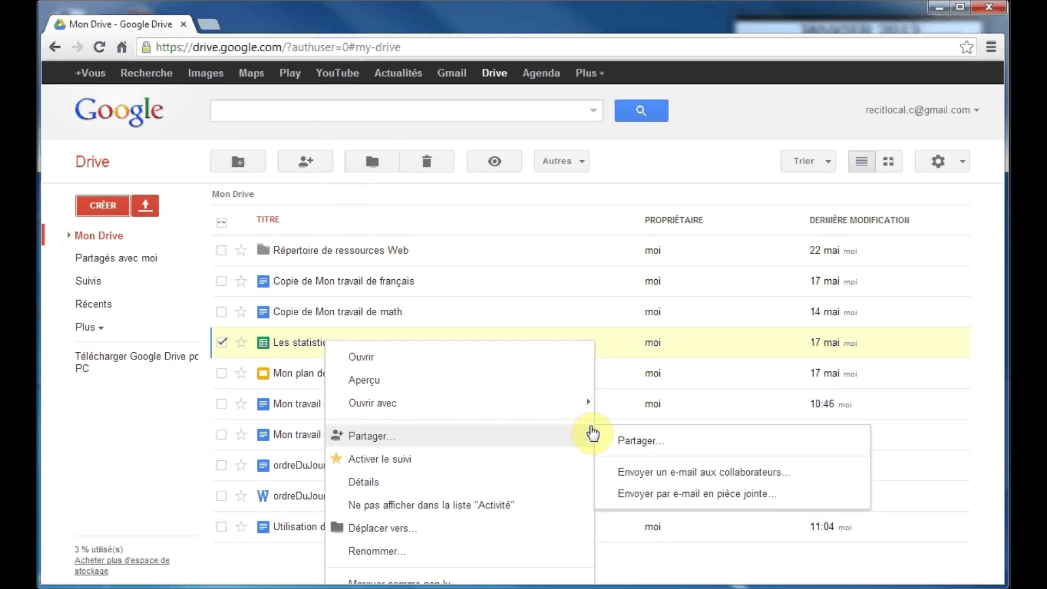
left_click(747, 494)
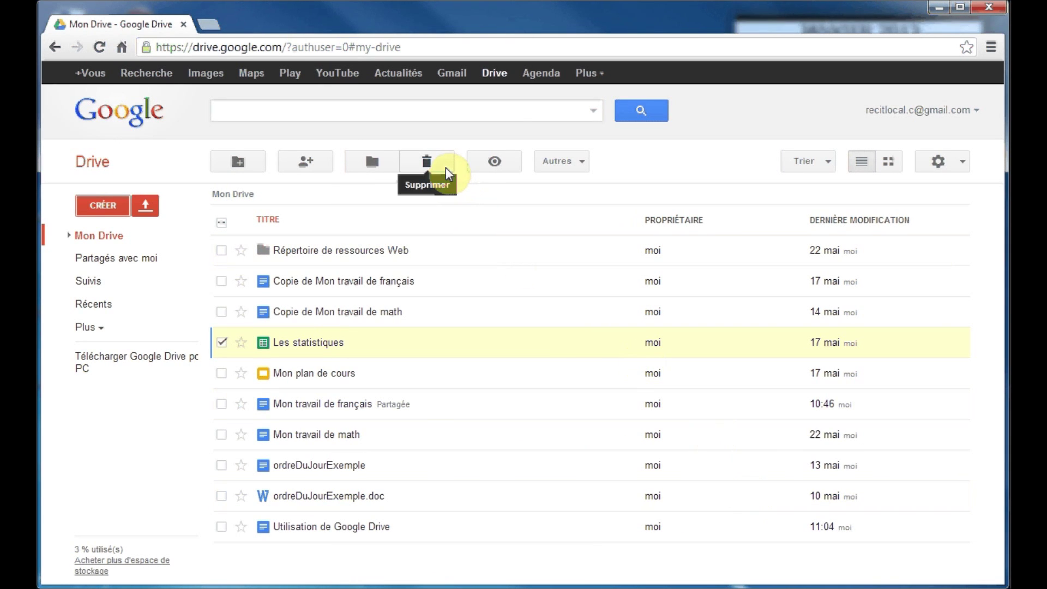
left_click(407, 182)
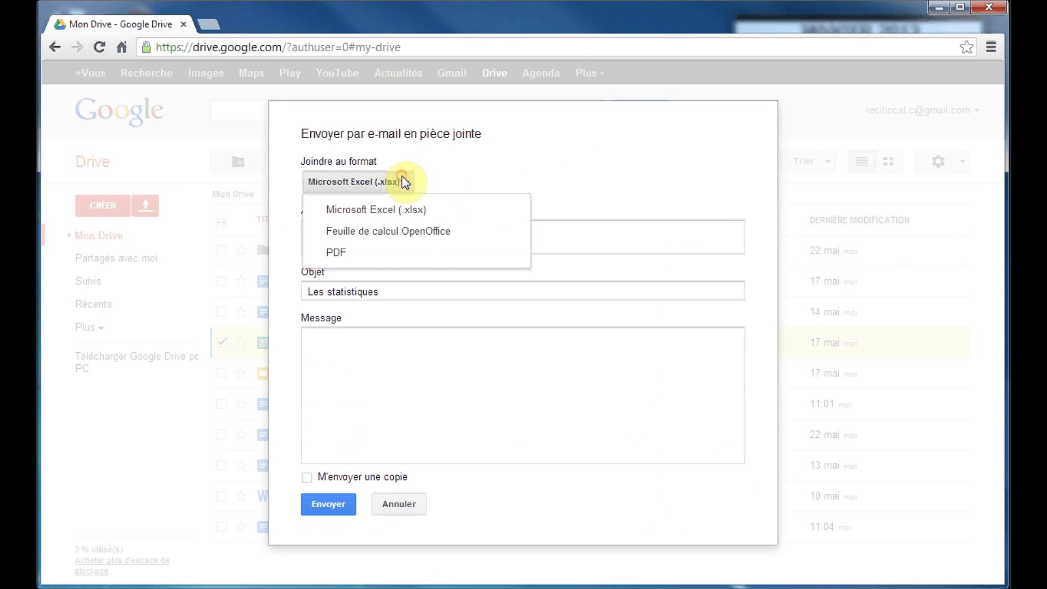
left_click(407, 182)
left_click(359, 235)
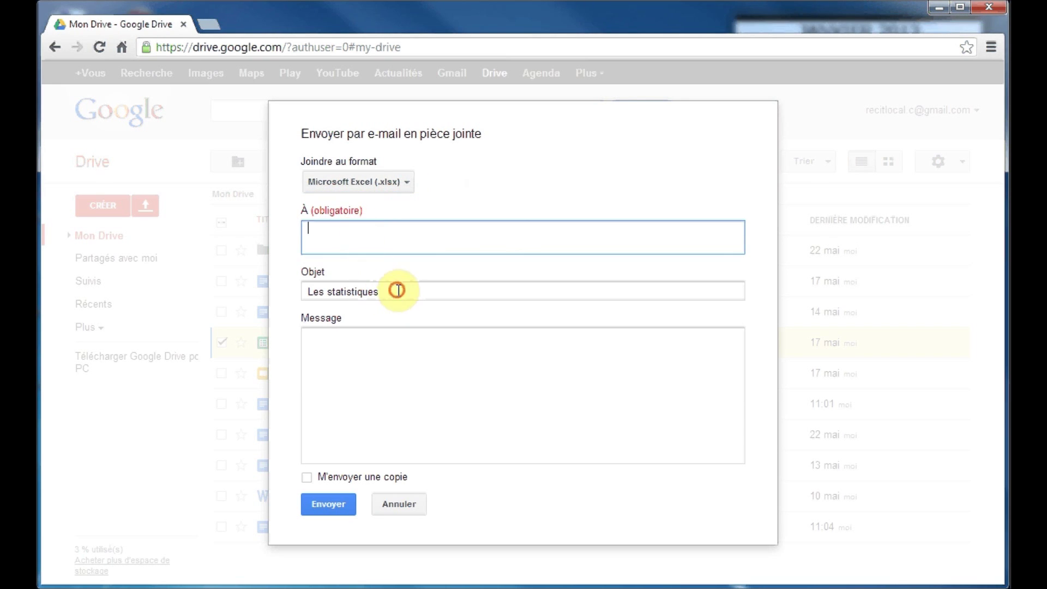
left_click_drag(398, 291, 278, 289)
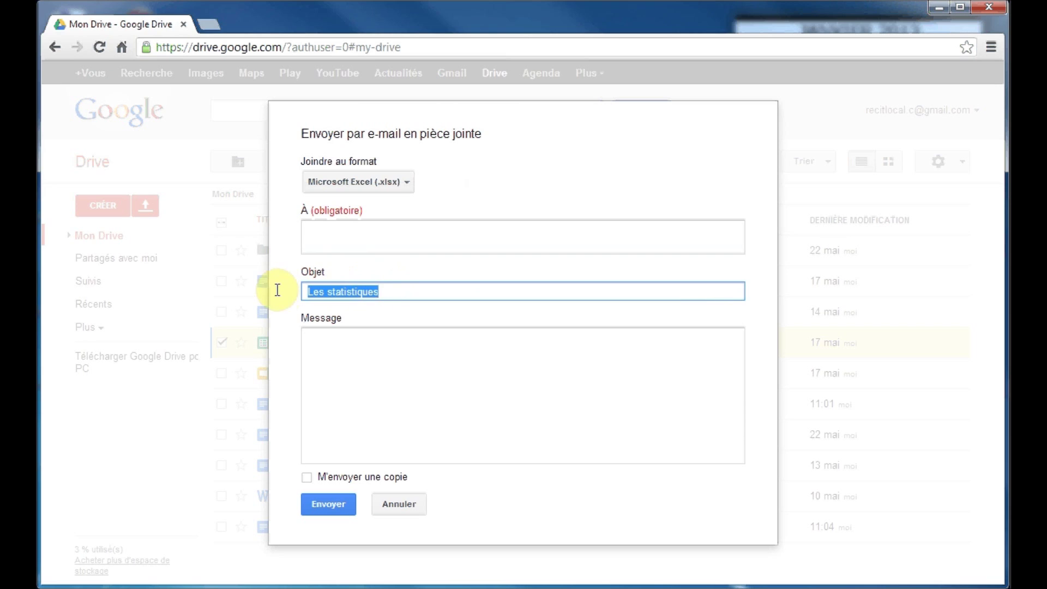
left_click(371, 349)
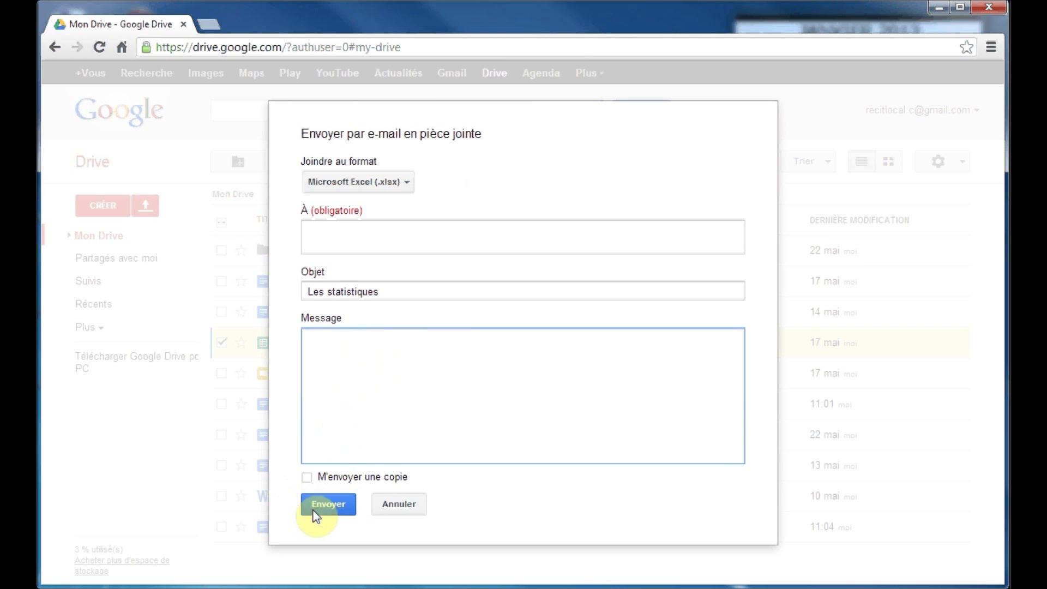
left_click(401, 504)
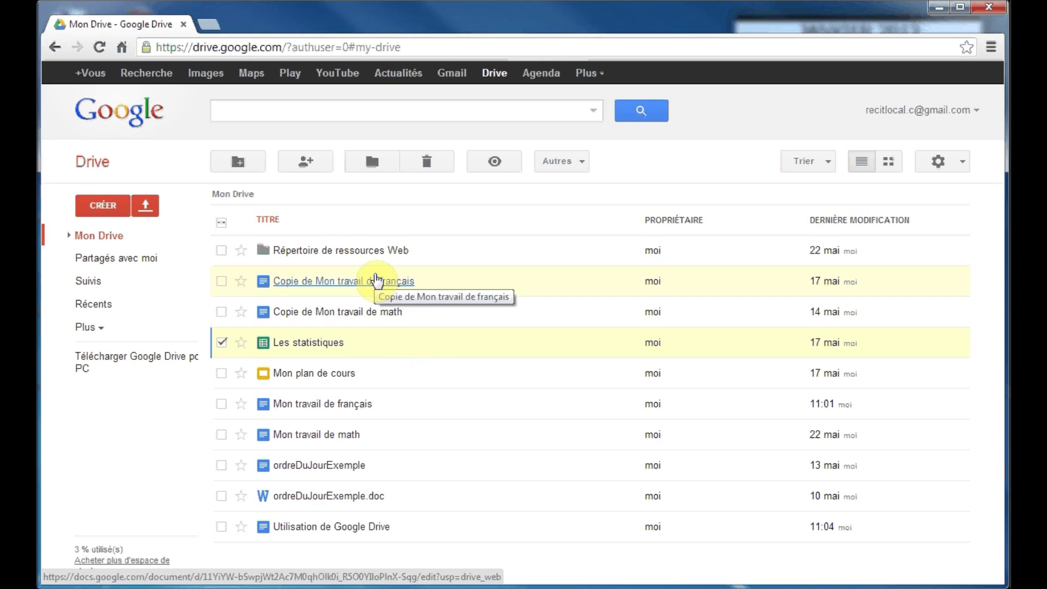
Create a new folder named Mon partage in Mon Drive
left_click(102, 205)
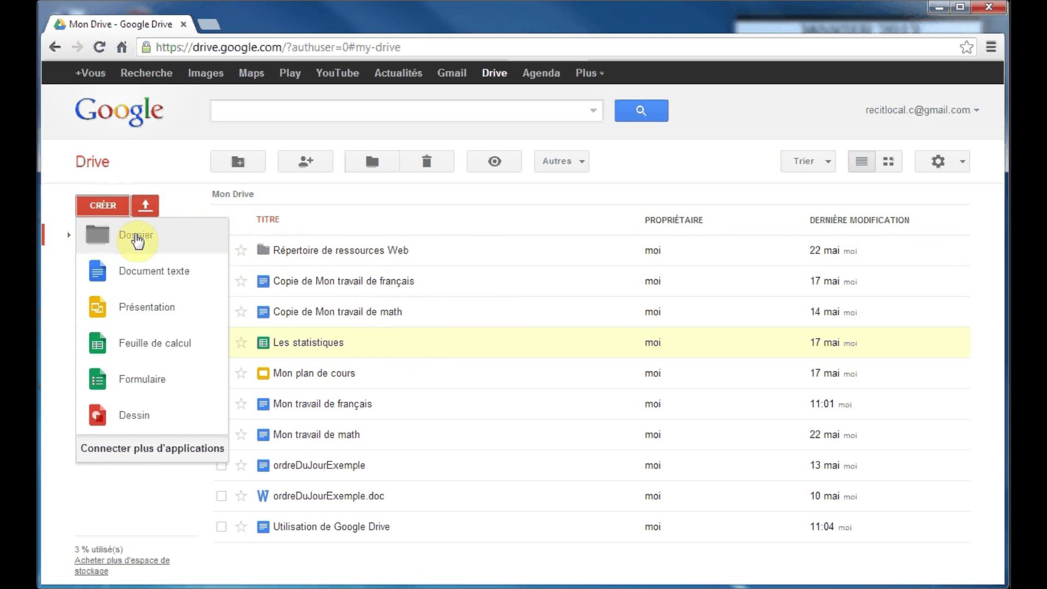
left_click(155, 239)
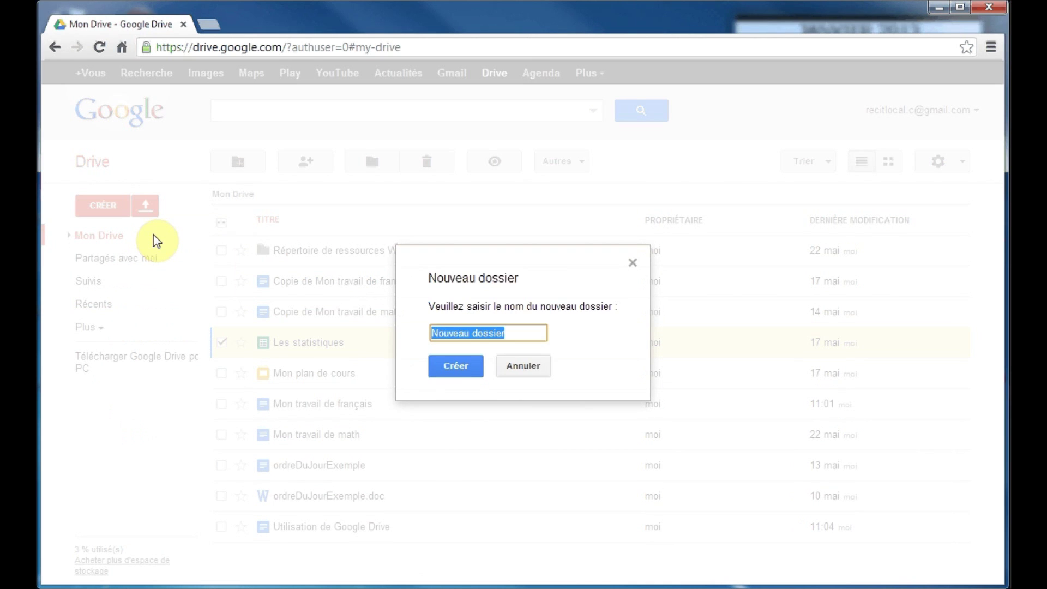
type("Mon p")
type("artage")
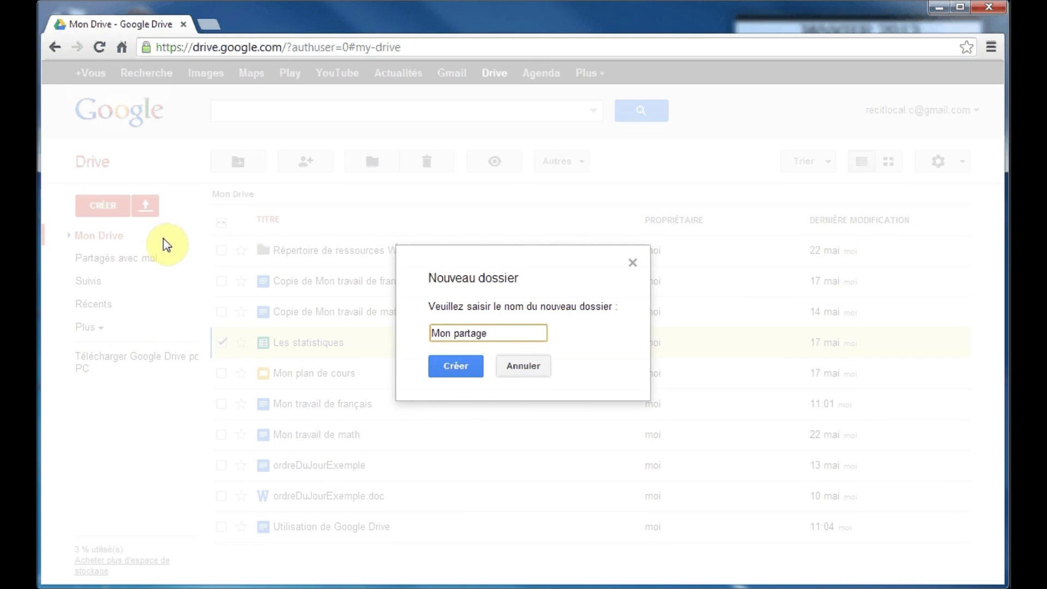
left_click(472, 377)
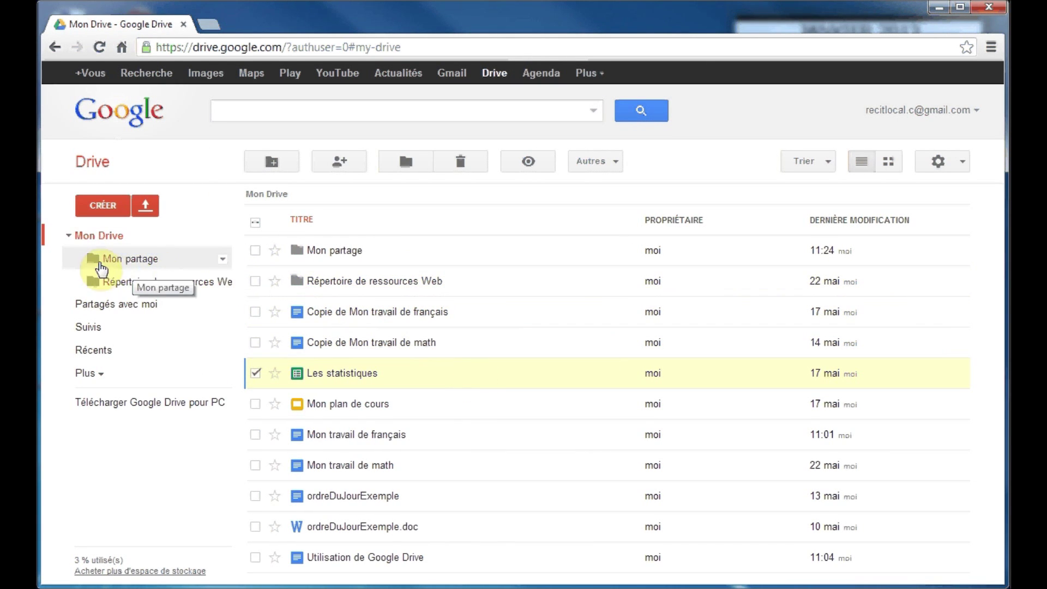
Share the Mon partage folder with the suggested collaborator's e-mail using Modification autorisée access, save, and close the sharing settings
left_click(135, 262)
right_click(134, 262)
mouse_move(183, 385)
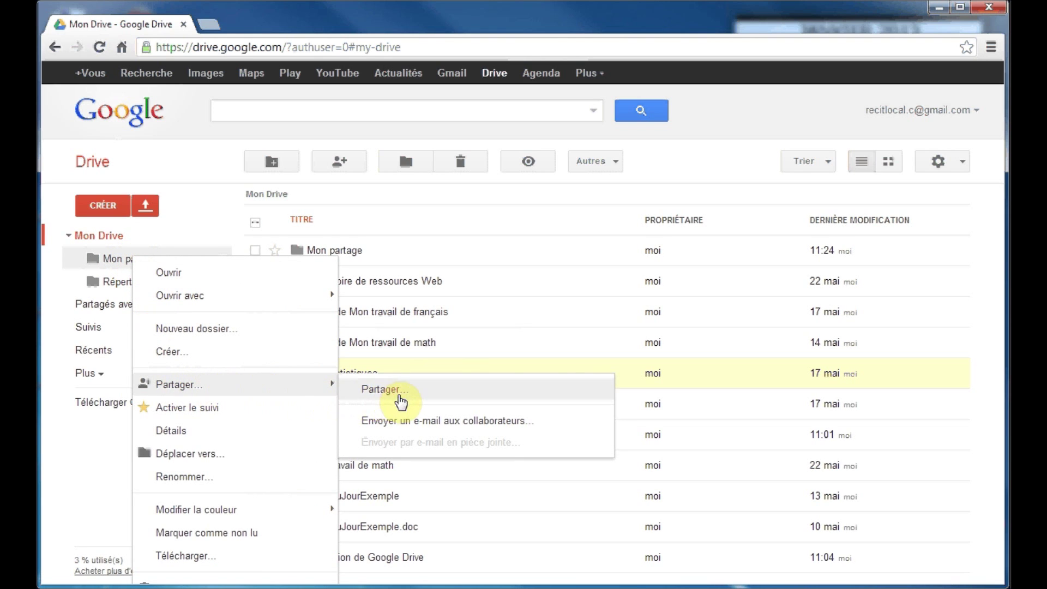
left_click(377, 388)
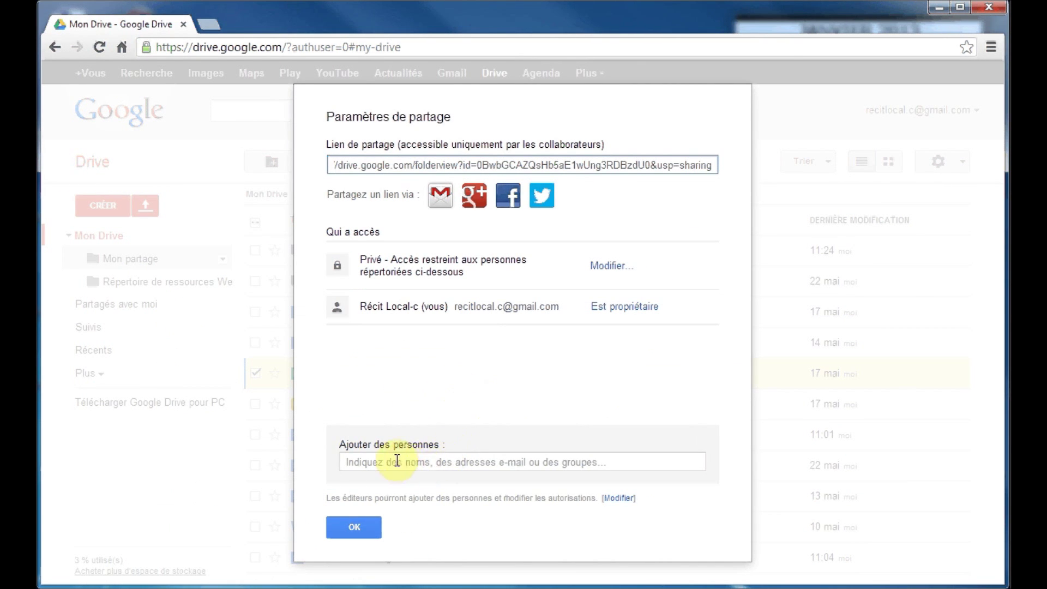
left_click(453, 463)
type("re")
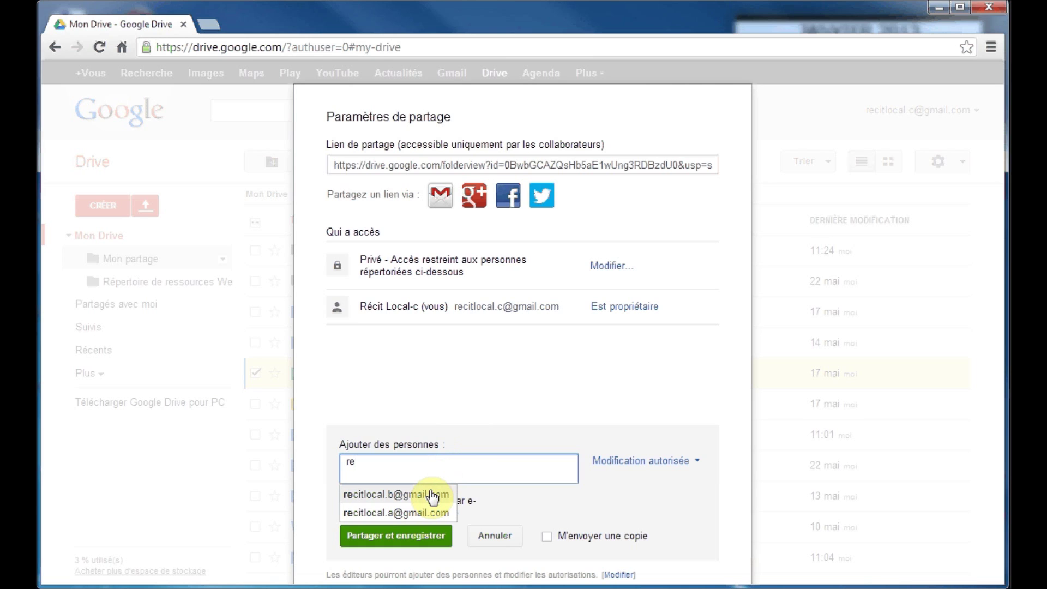
left_click(433, 495)
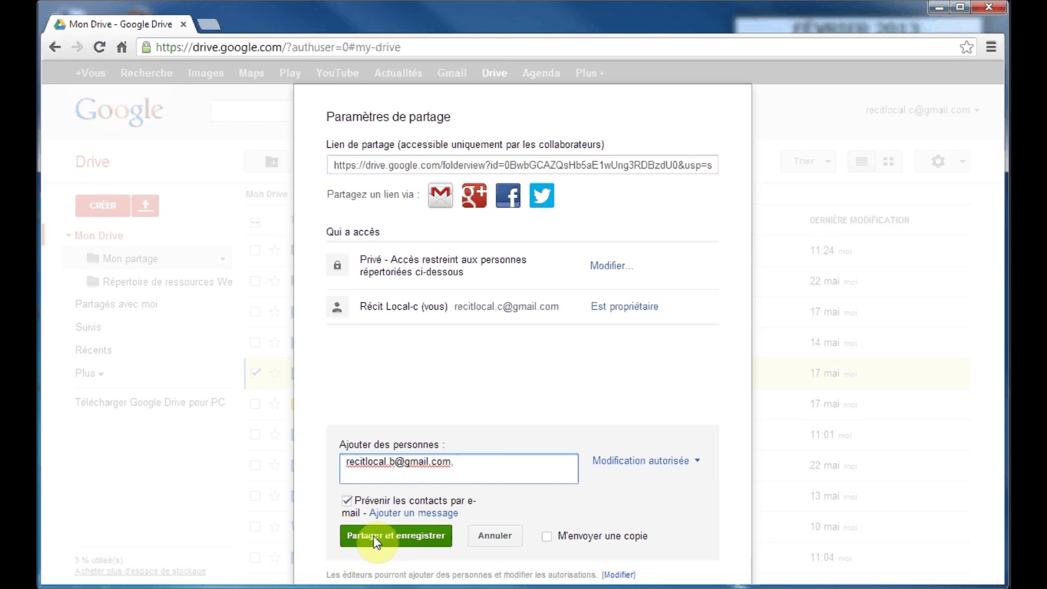
left_click(424, 535)
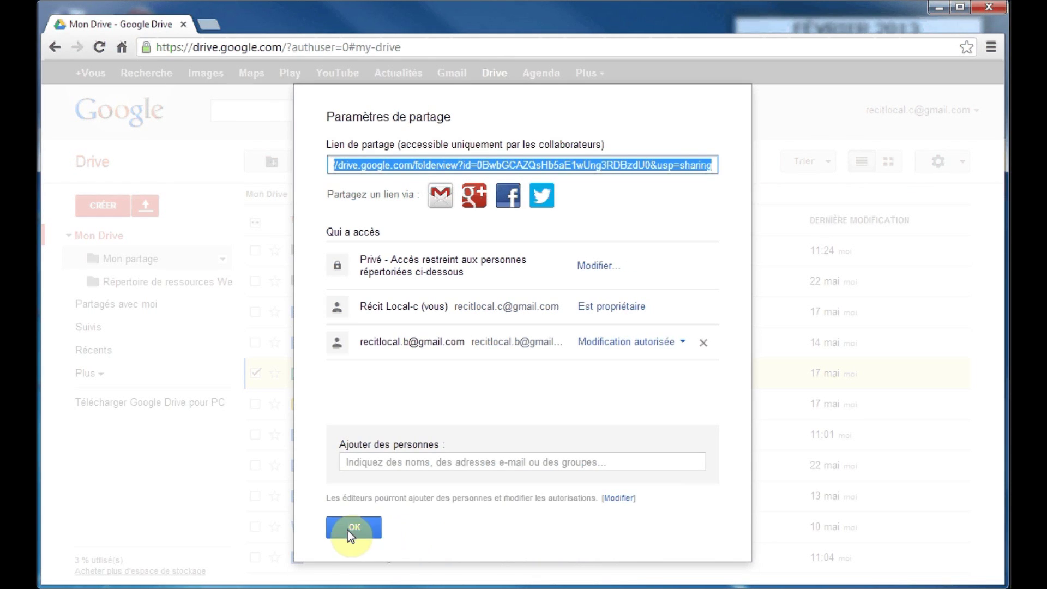
left_click(354, 528)
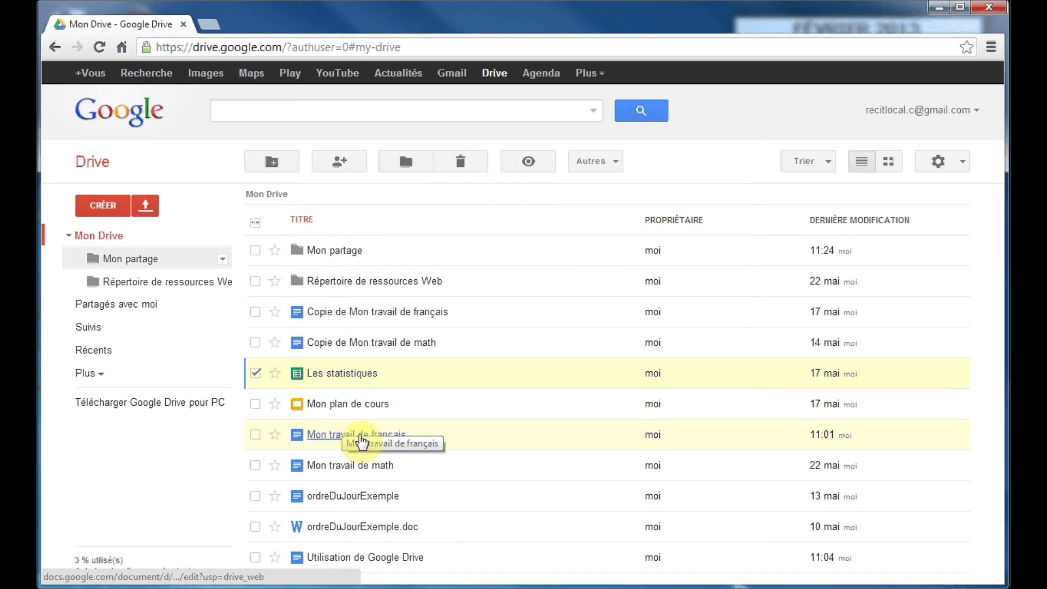
Check who has access to Mon travail de français in its sharing settings, then close them
right_click(314, 435)
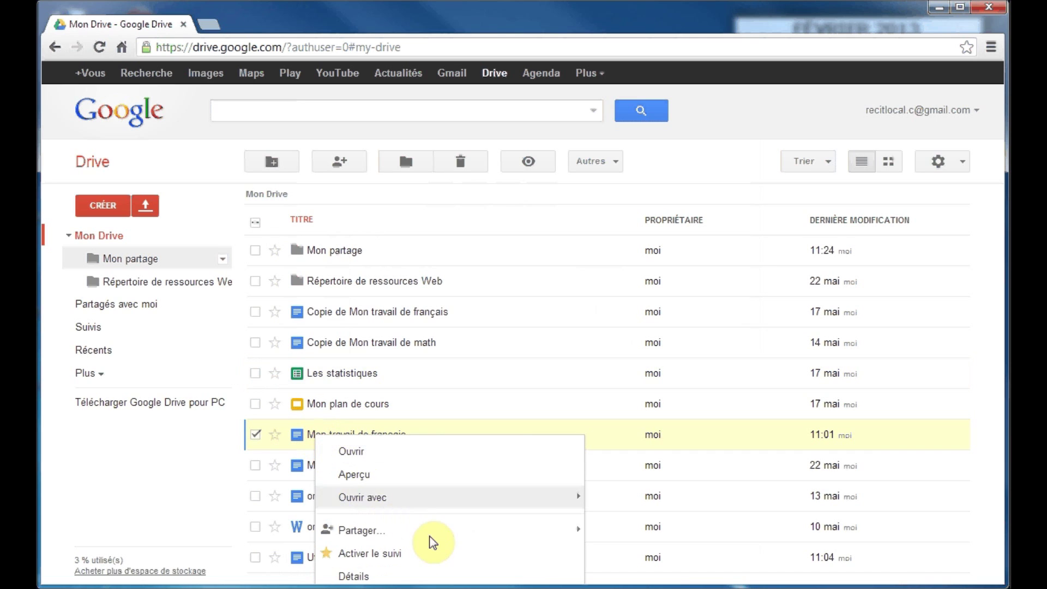
mouse_move(514, 533)
left_click(636, 473)
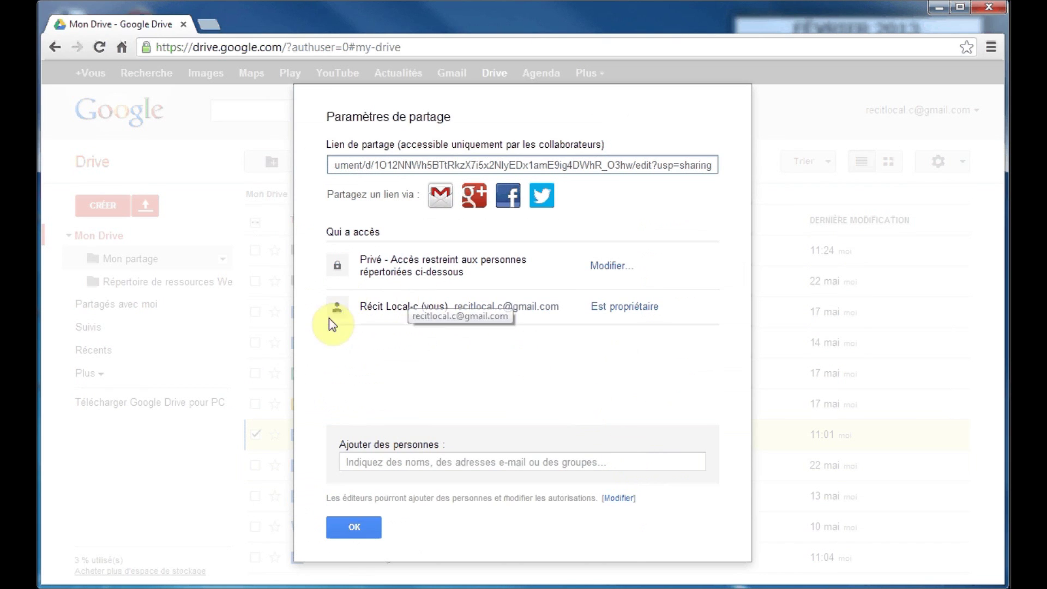
left_click(349, 525)
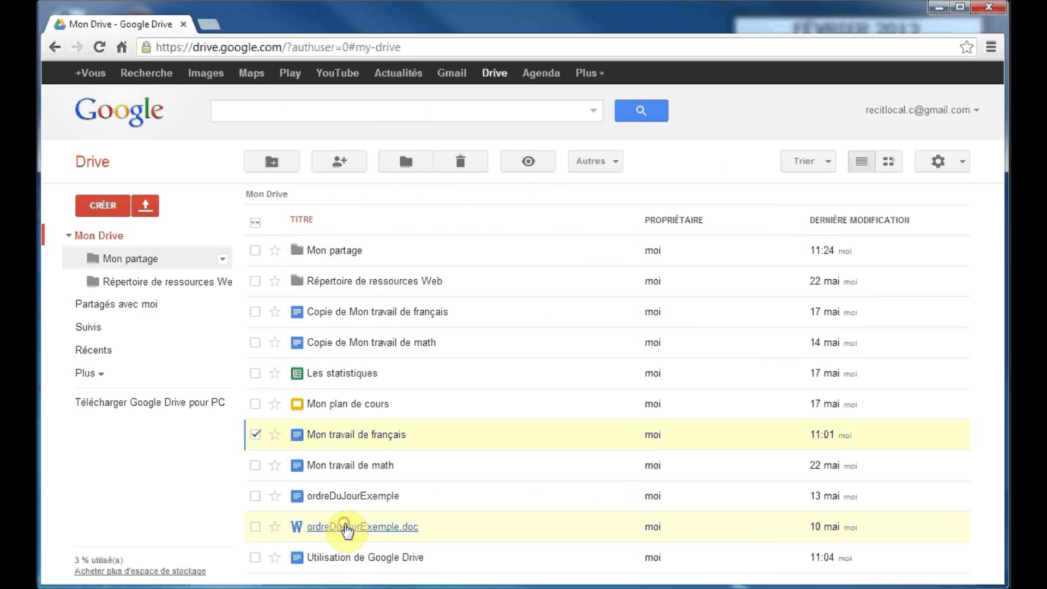
Move Mon travail de français from Mon Drive into the Mon partage folder and open that folder
left_click_drag(345, 440, 132, 261)
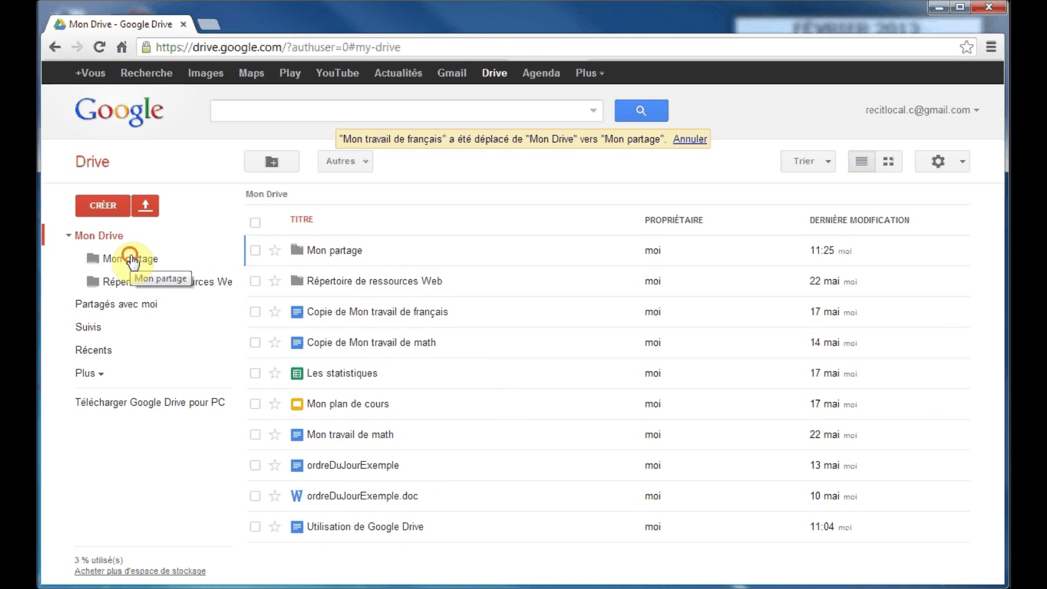
left_click(133, 259)
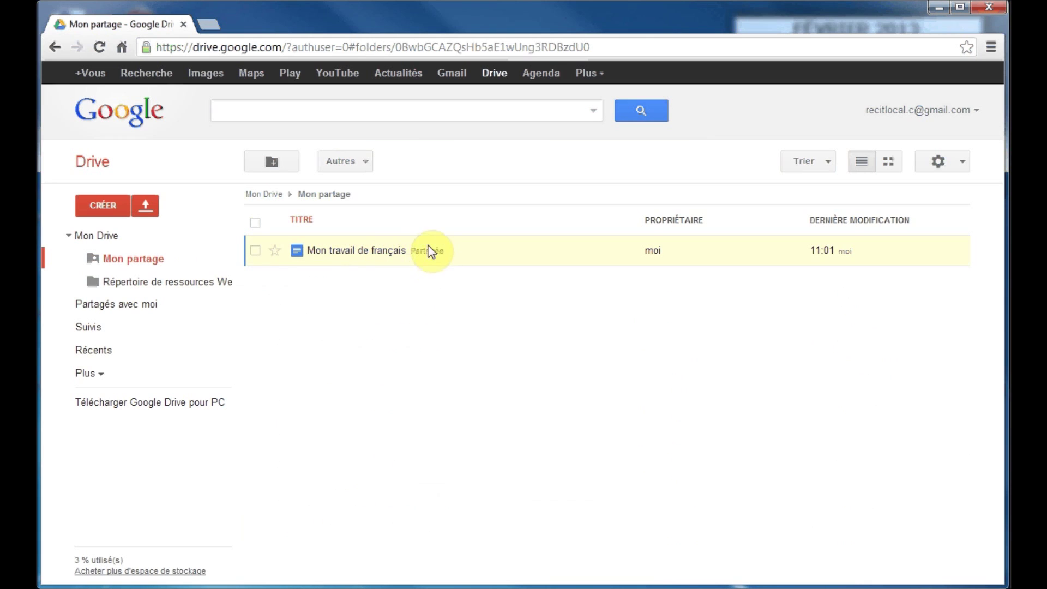
Check who has access to Mon travail de français inside Mon partage, close its sharing settings, and return to Mon Drive
right_click(354, 255)
mouse_move(469, 353)
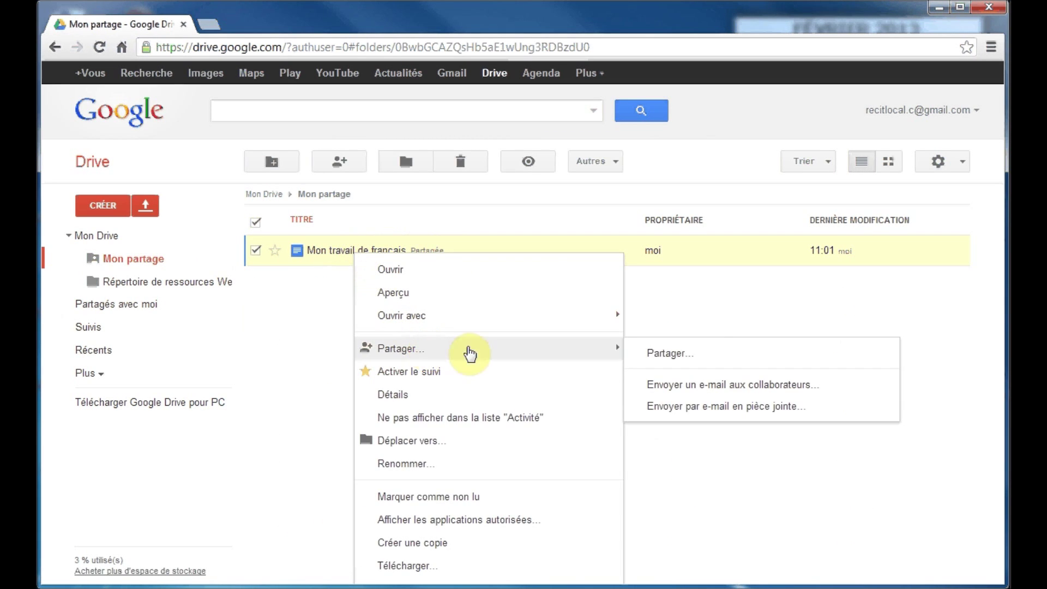
left_click(729, 356)
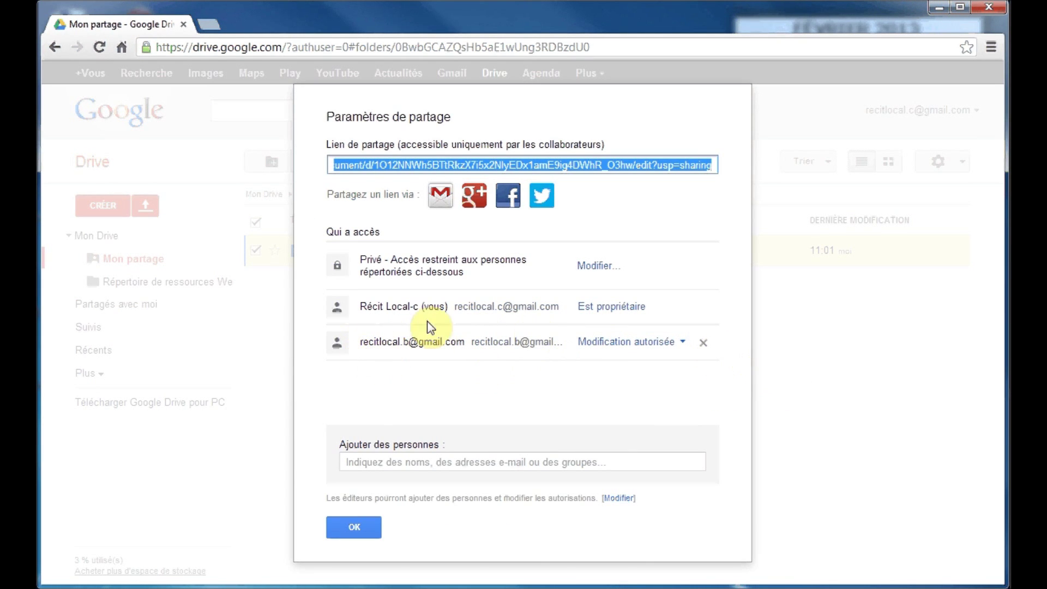
left_click(355, 529)
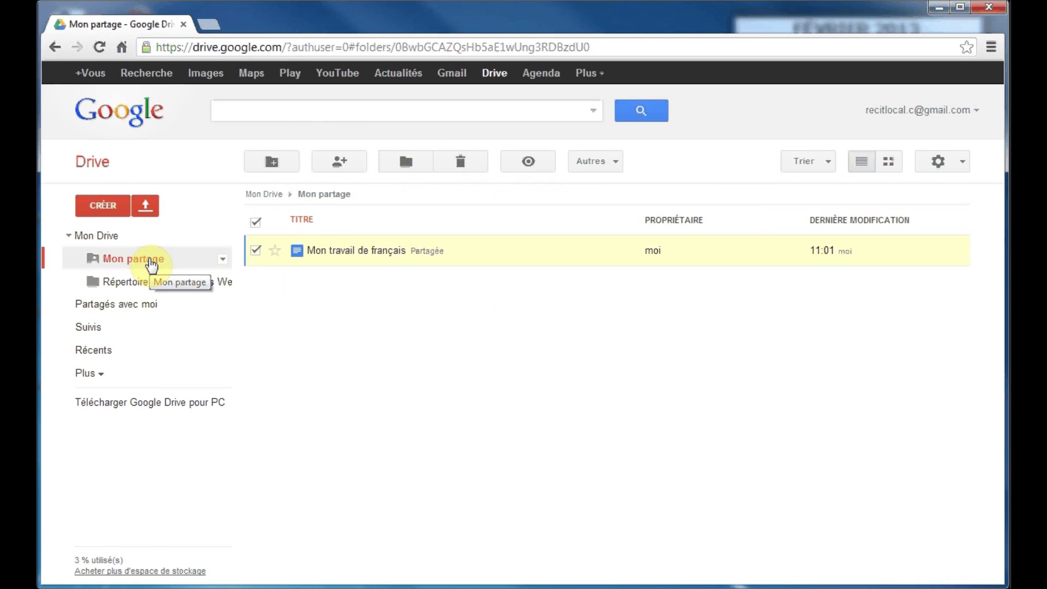
left_click(104, 237)
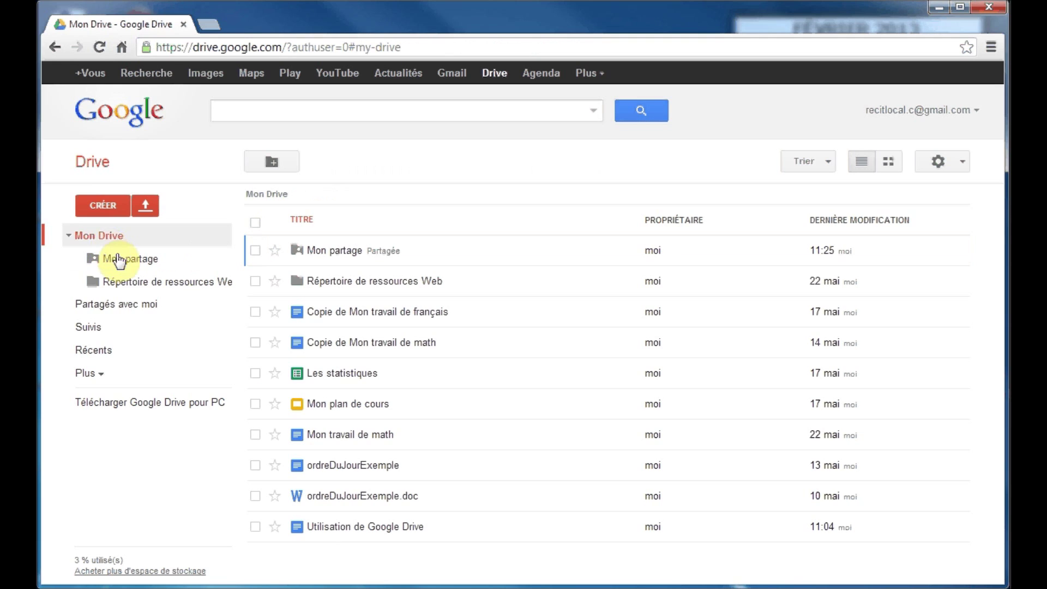